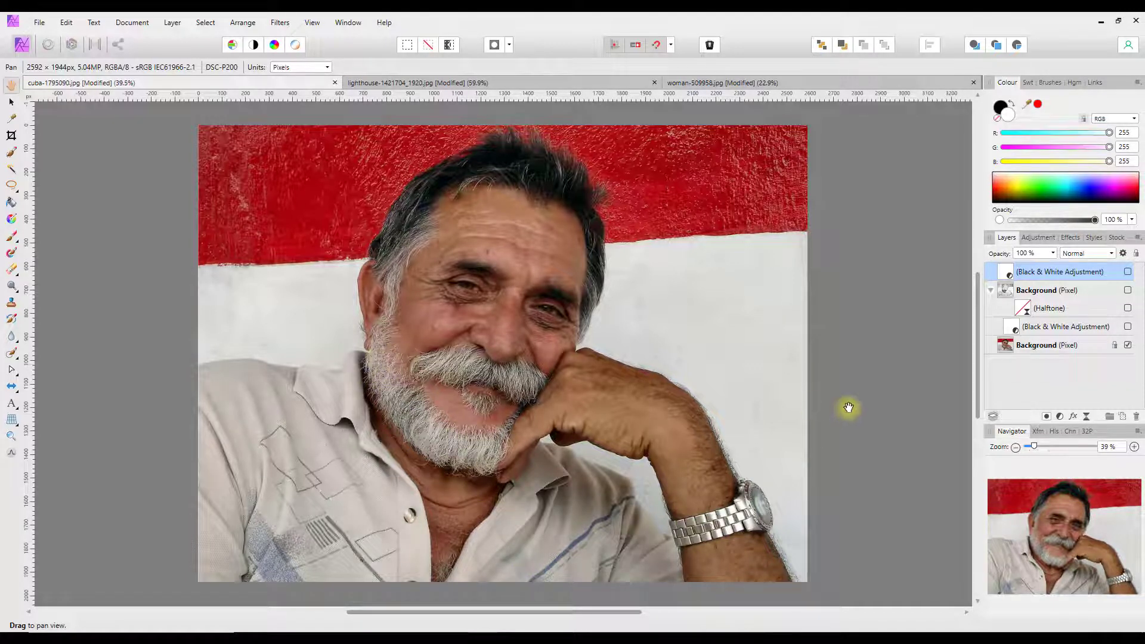
Show the edge layer and its child effects, then toggle the top Black & White layer to compare.
{"action": "left_click_drag", "start_coordinate": [1128, 328], "coordinate": [1127, 272]}
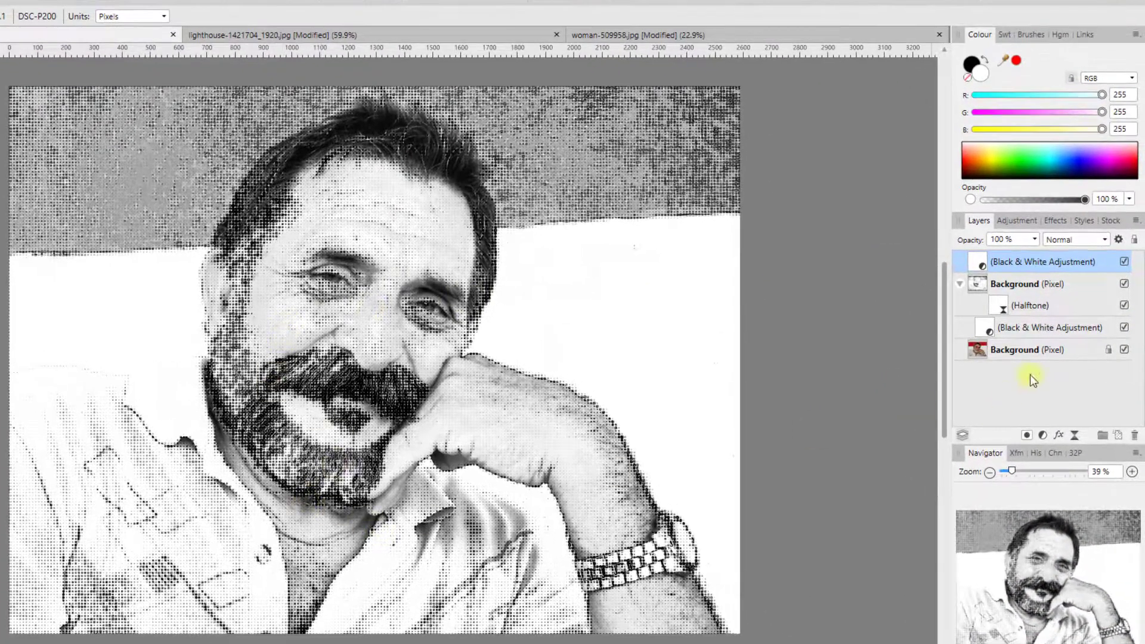
{"action": "left_click", "coordinate": [1125, 262]}
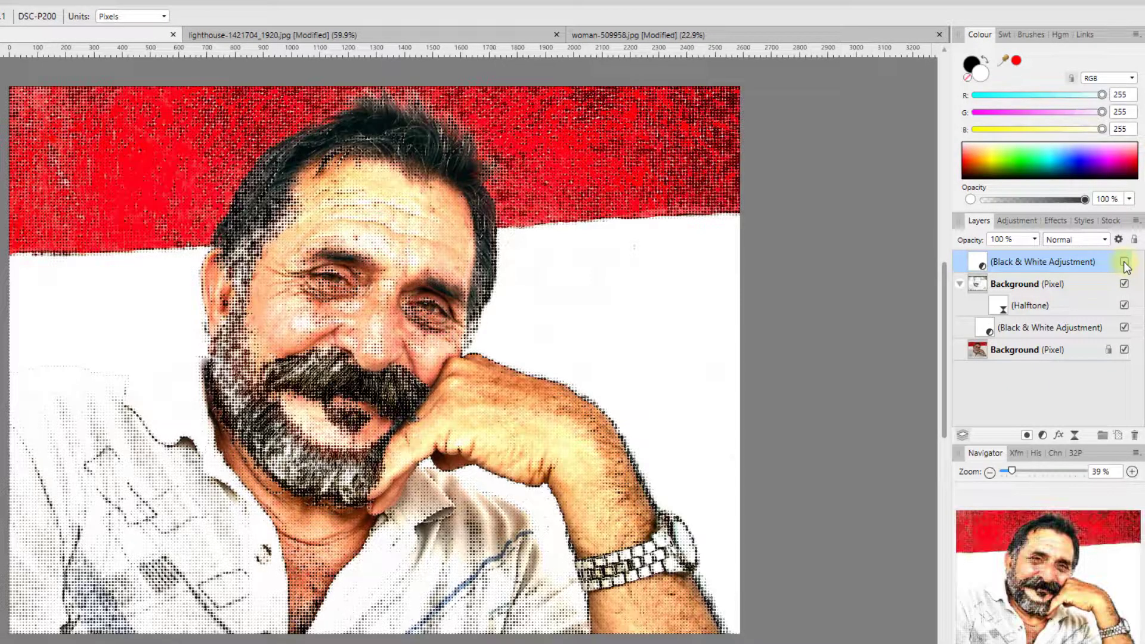
{"action": "left_click", "coordinate": [1124, 263]}
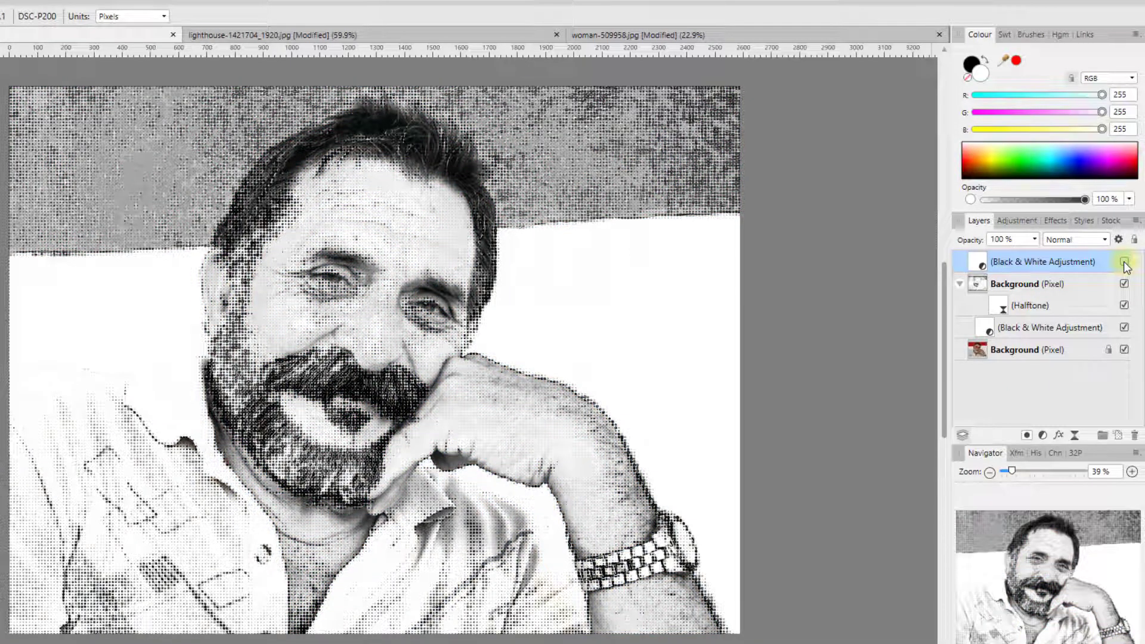
{"action": "left_click", "coordinate": [1124, 263]}
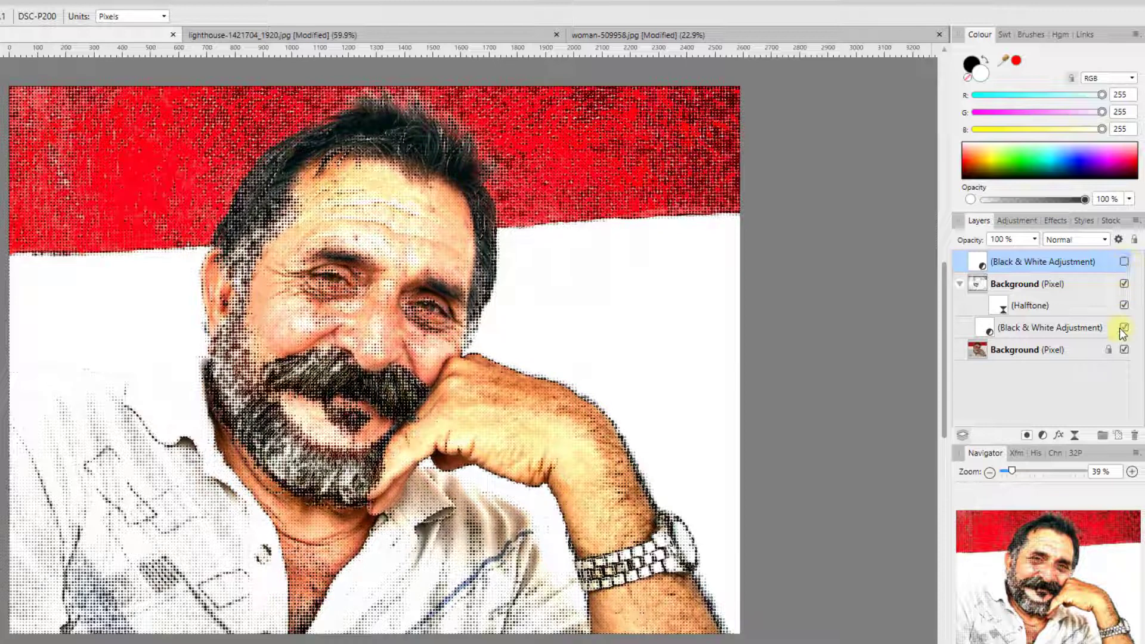
Compare the portrait with Halftone off while toggling the top Black & White layer, then re-enable Halftone.
{"action": "left_click", "coordinate": [1125, 306]}
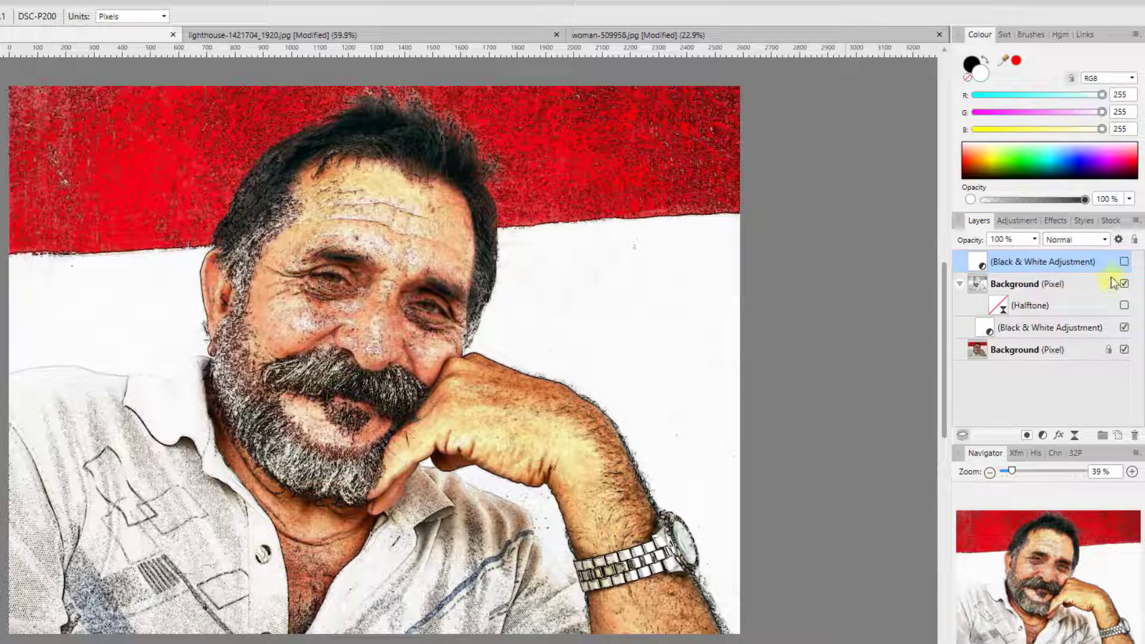
{"action": "left_click", "coordinate": [1124, 262]}
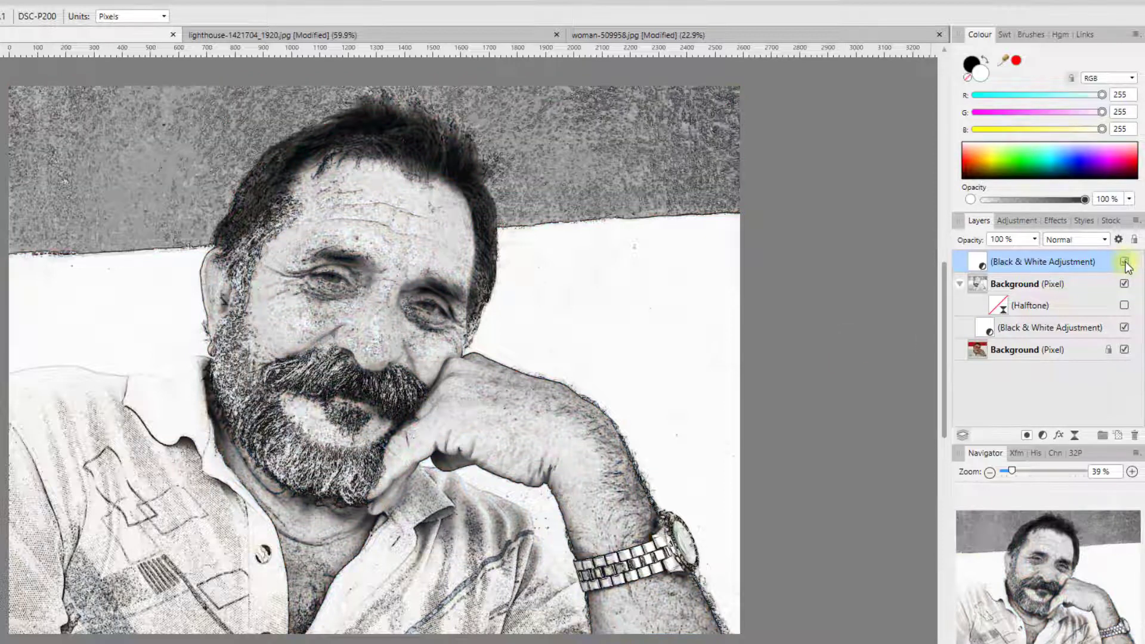
{"action": "left_click", "coordinate": [1124, 262]}
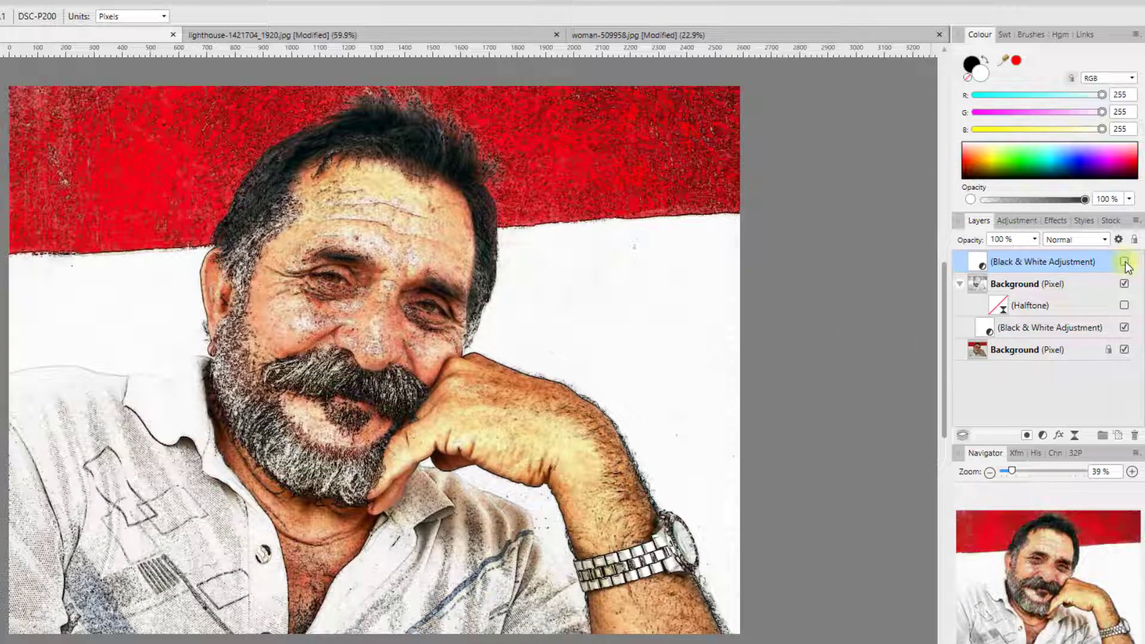
{"action": "left_click", "coordinate": [1124, 262]}
{"action": "left_click", "coordinate": [1124, 305]}
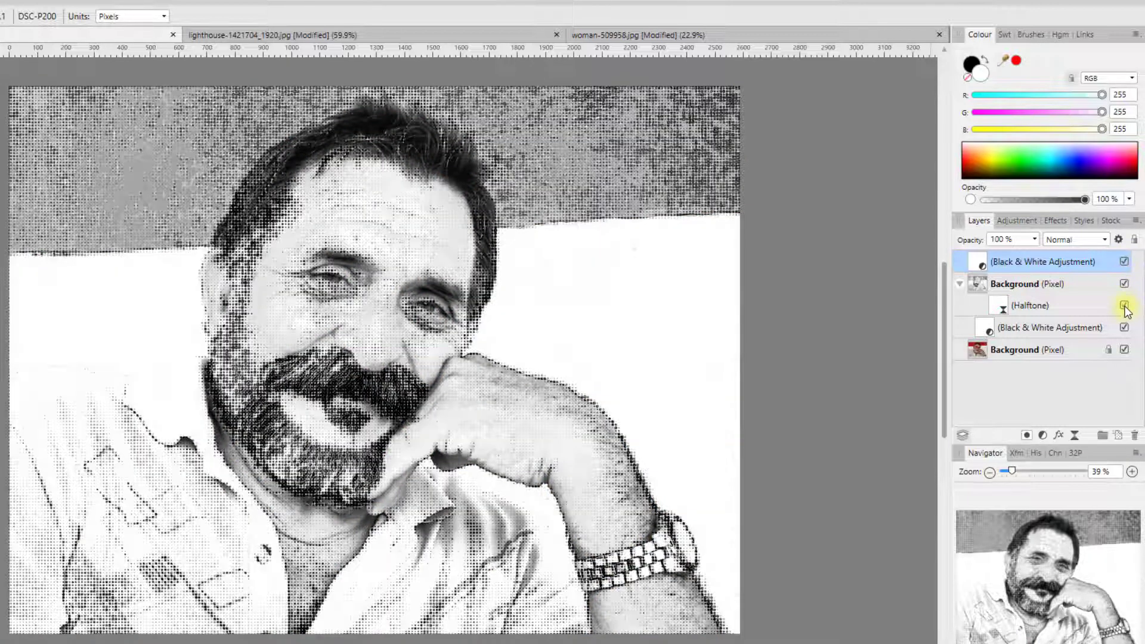
On the lighthouse photo, show the lower Black & White, Halftone, edge and top Black & White layers.
{"action": "left_click", "coordinate": [318, 38]}
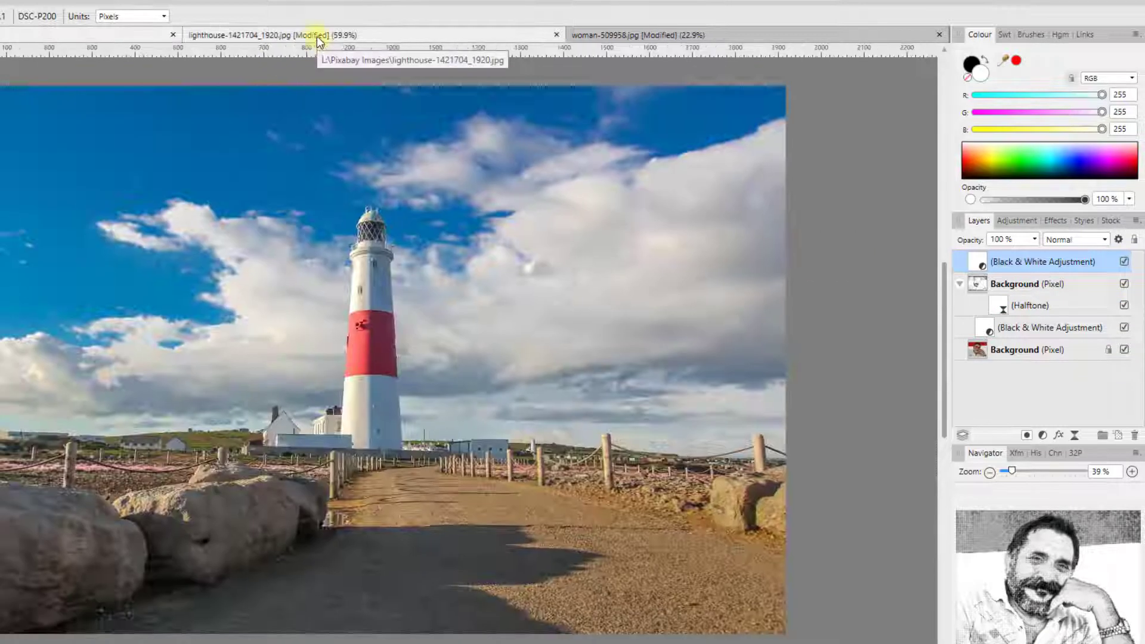
{"action": "left_click", "coordinate": [1124, 327]}
{"action": "left_click", "coordinate": [1124, 305]}
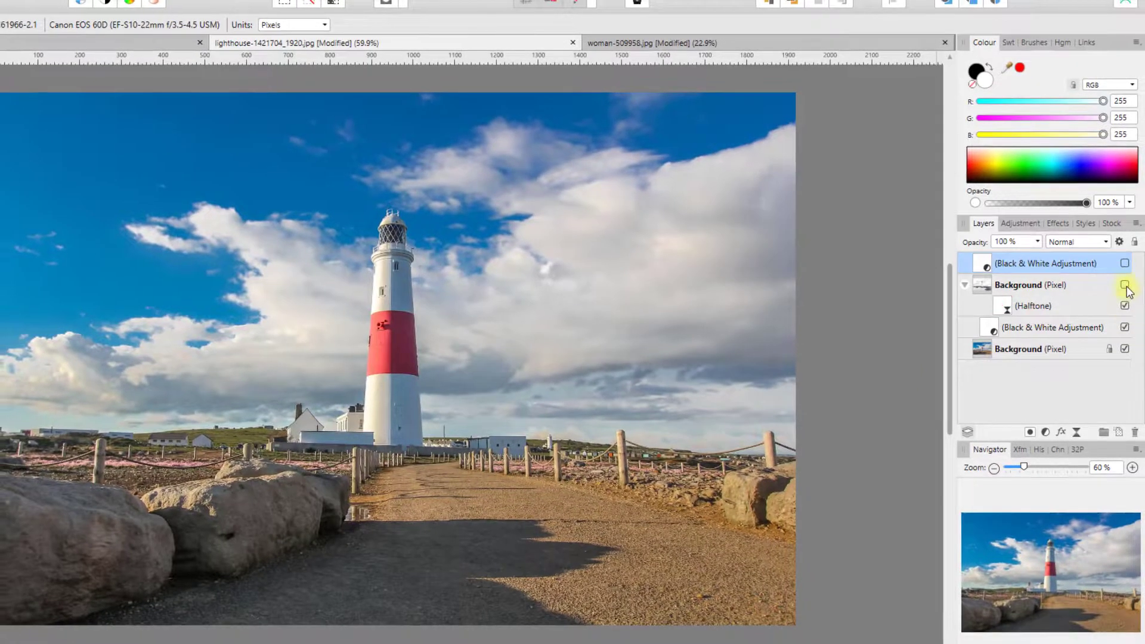
{"action": "left_click", "coordinate": [1124, 285]}
{"action": "left_click", "coordinate": [1125, 264]}
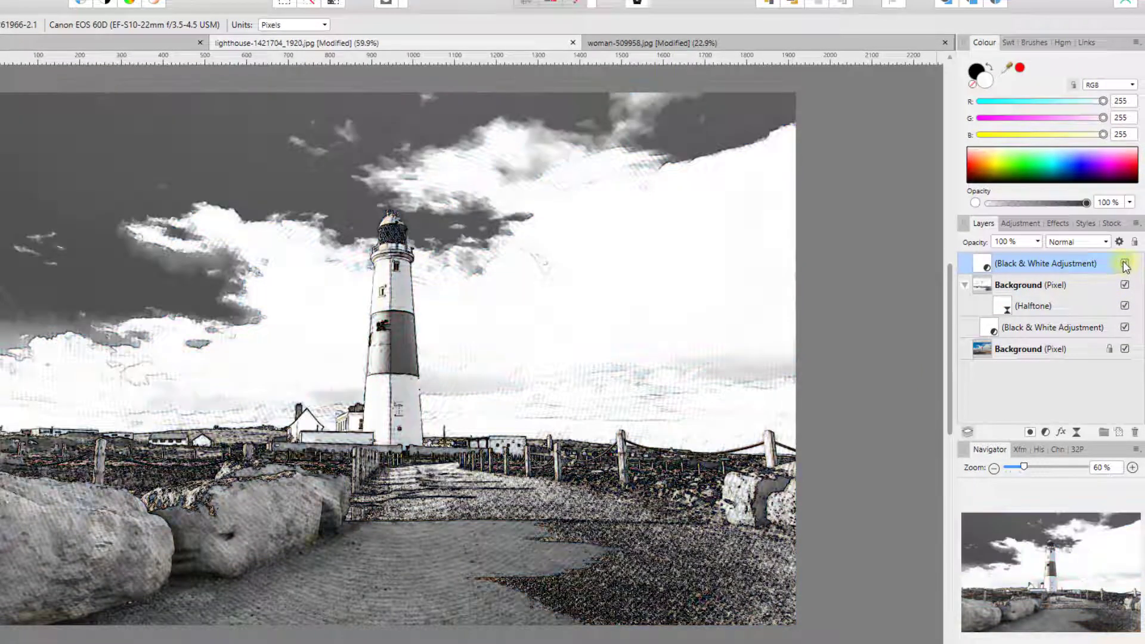
Toggle the lighthouse's top Black & White layer off and on to compare, then return to the man's portrait.
{"action": "left_click", "coordinate": [1124, 264]}
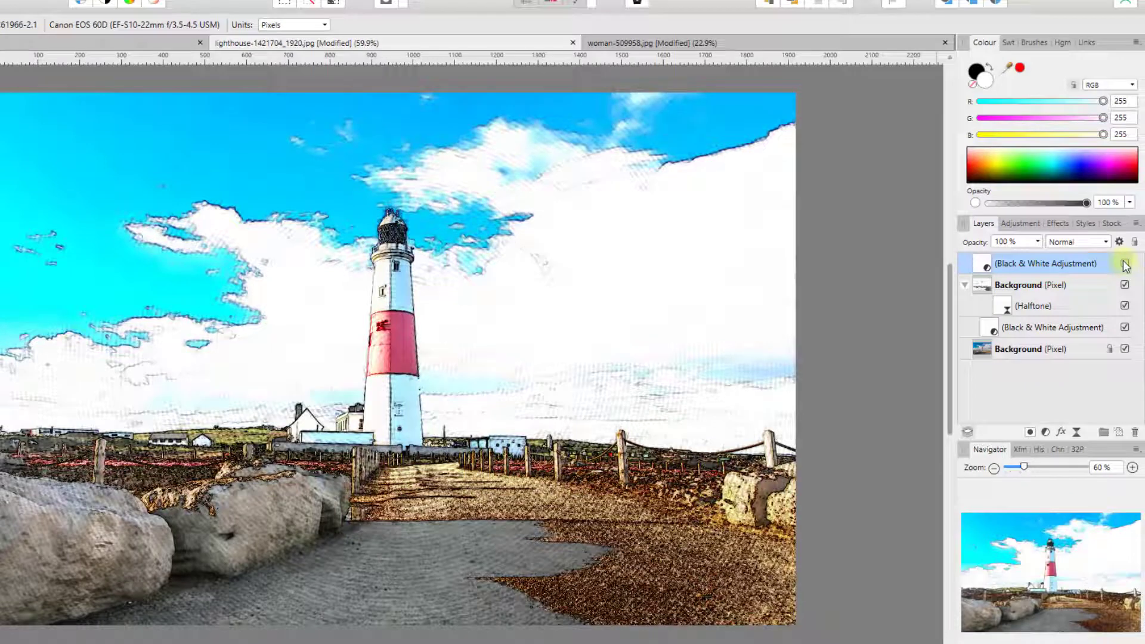
{"action": "left_click", "coordinate": [1125, 263]}
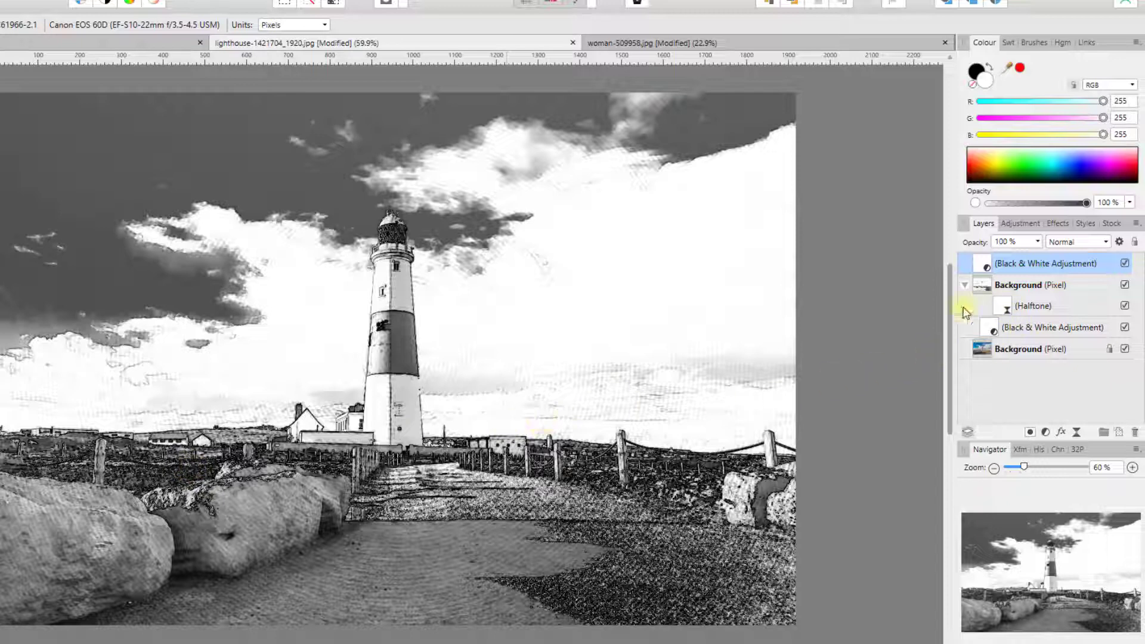
{"action": "left_click", "coordinate": [103, 48]}
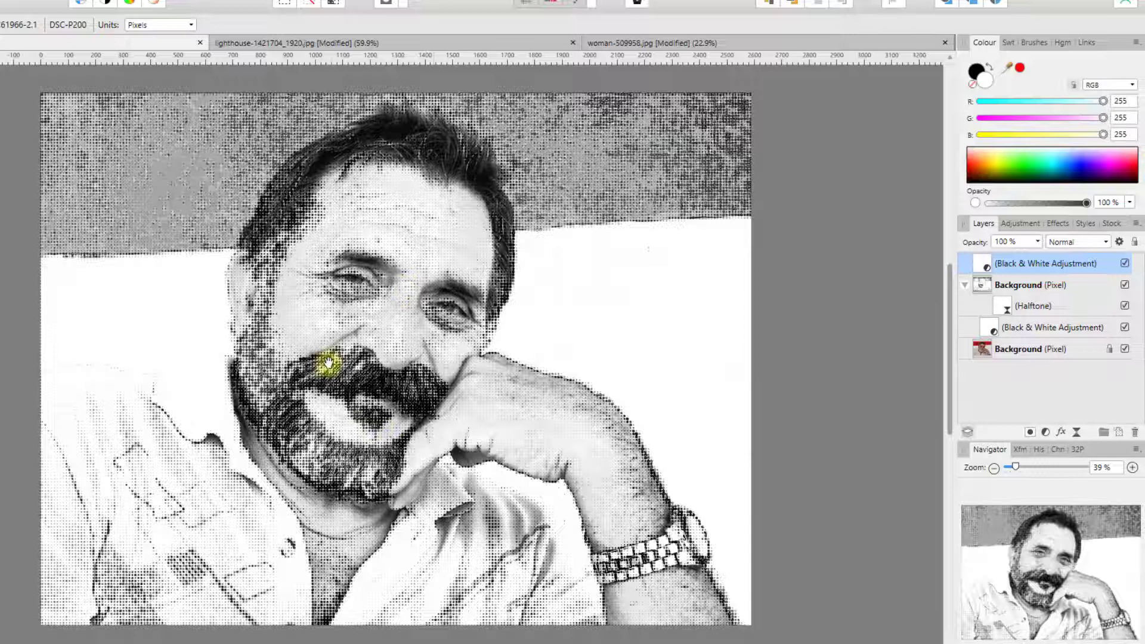
On the woman's portrait, show the nested Black & White, edge, Halftone and top Black & White layers.
{"action": "left_click", "coordinate": [756, 42]}
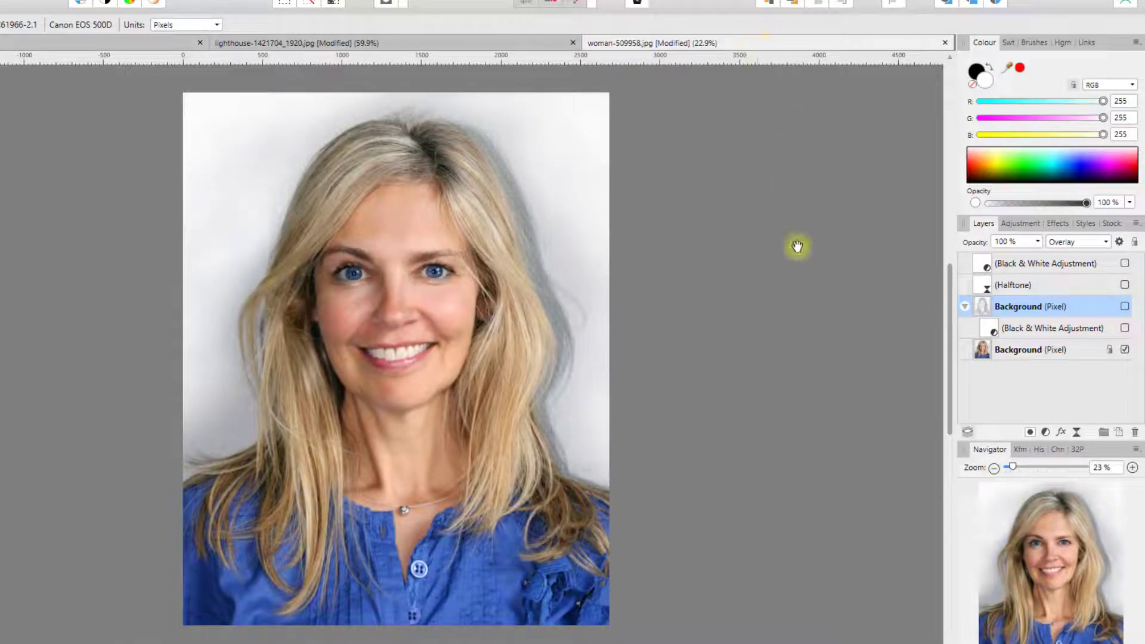
{"action": "left_click", "coordinate": [1125, 328]}
{"action": "left_click", "coordinate": [1125, 306]}
{"action": "left_click", "coordinate": [1124, 284]}
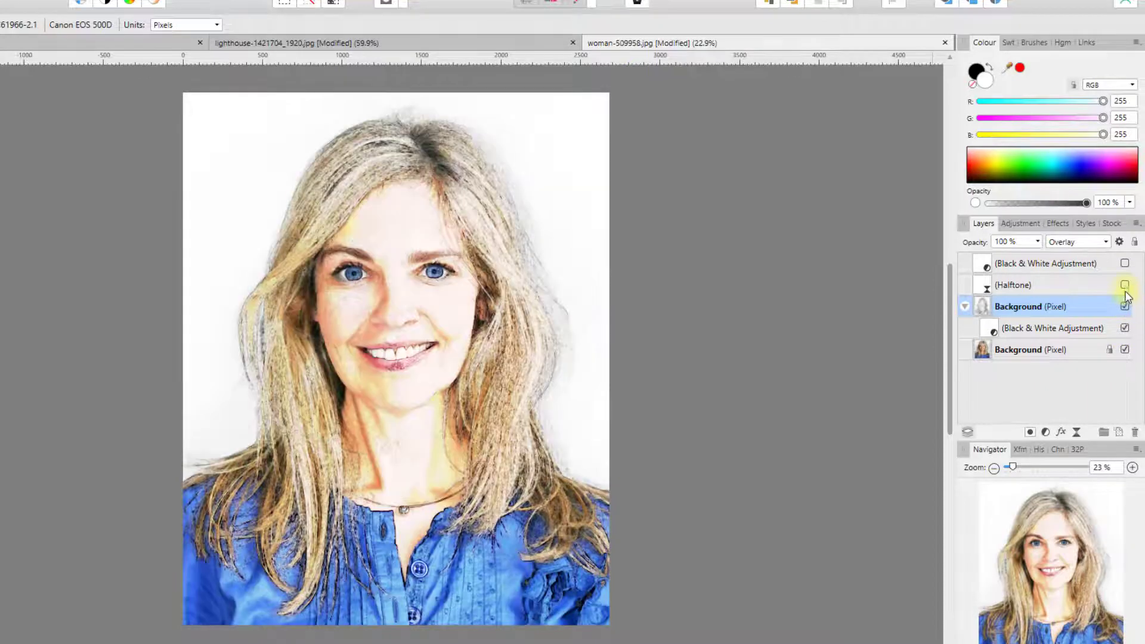
{"action": "left_click", "coordinate": [1125, 264]}
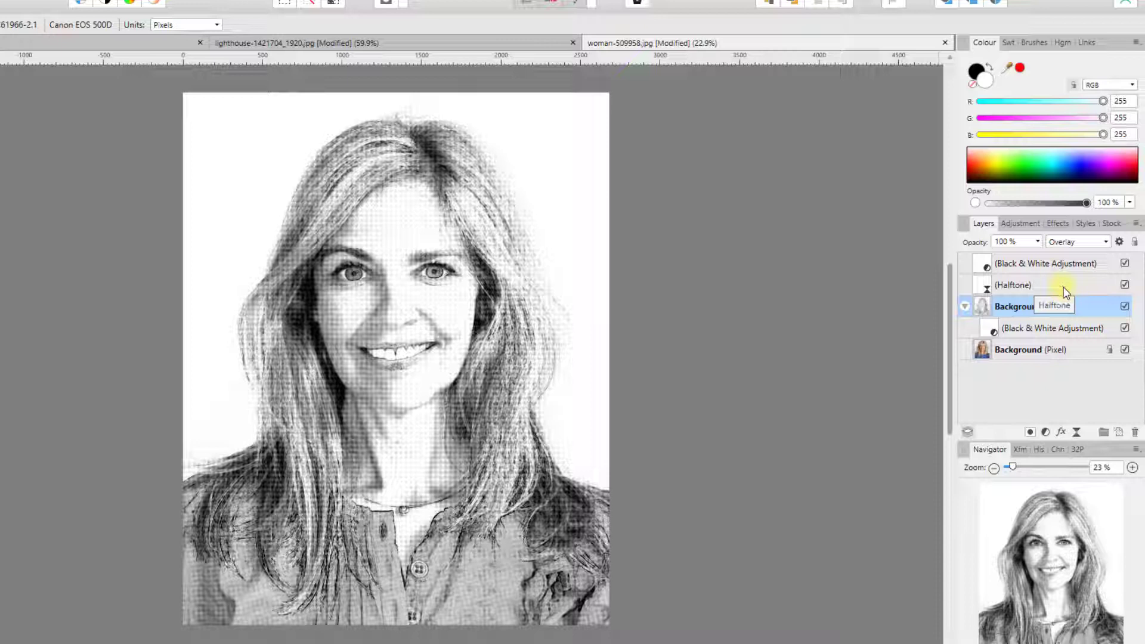
Compare by toggling the top Black & White layer, leaving the Halftone layer switched off.
{"action": "left_click", "coordinate": [1125, 264]}
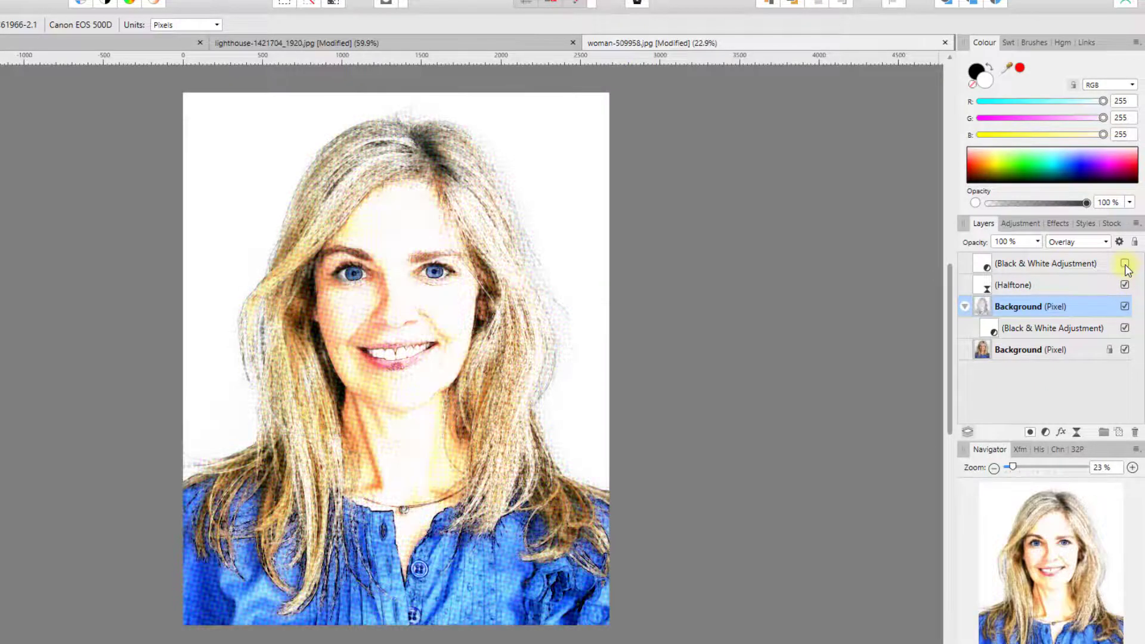
{"action": "left_click", "coordinate": [1125, 264]}
{"action": "left_click", "coordinate": [1124, 264]}
{"action": "left_click", "coordinate": [1125, 264]}
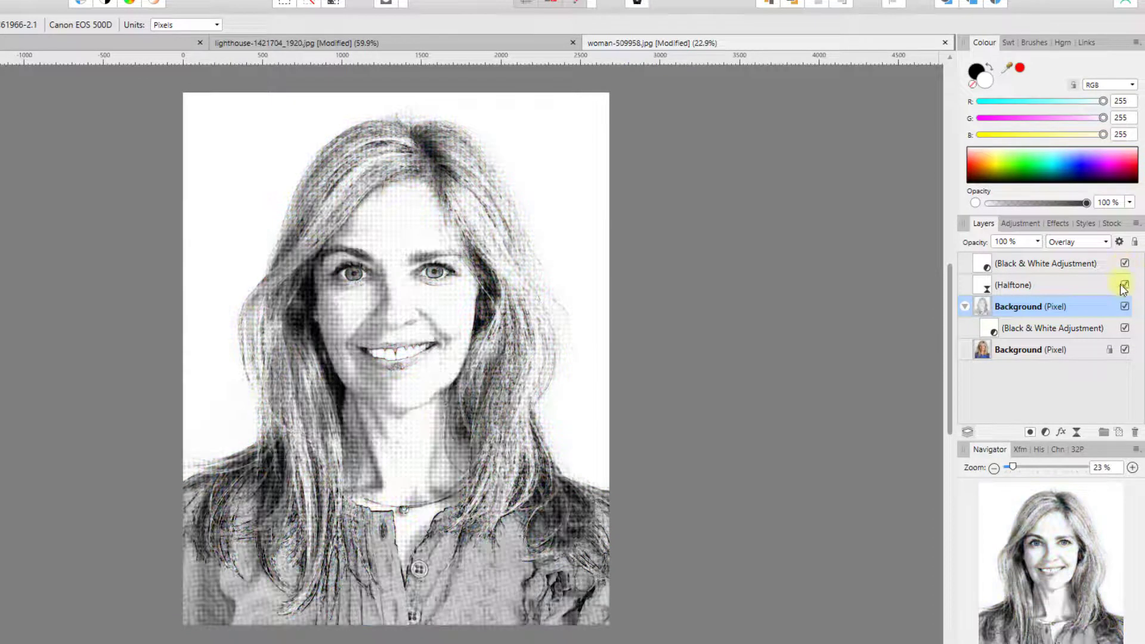
{"action": "left_click", "coordinate": [1125, 285]}
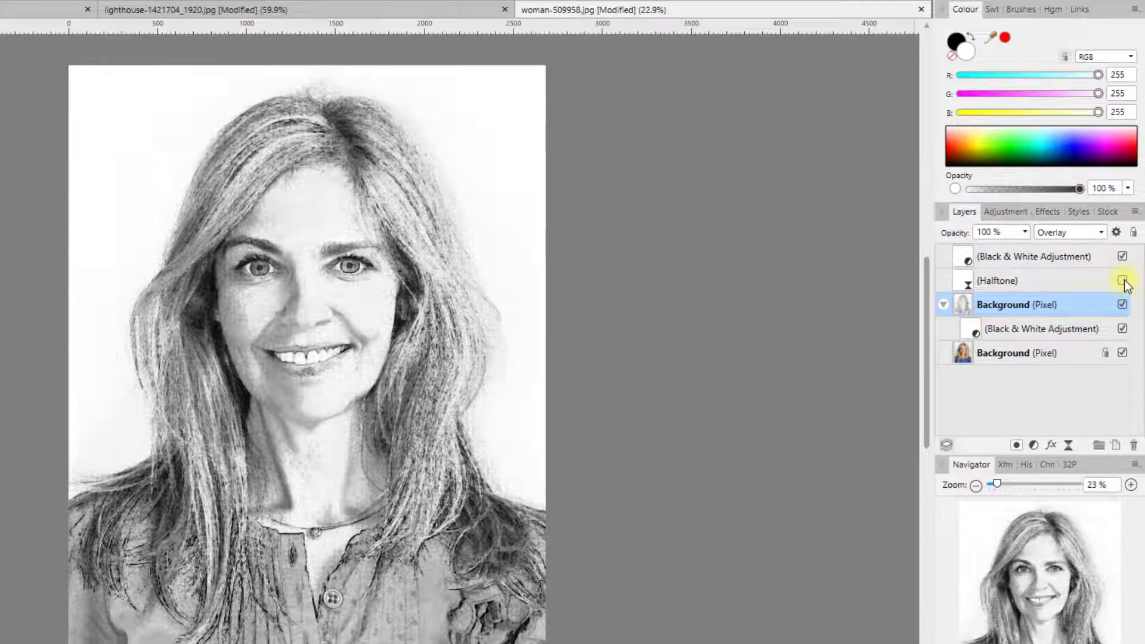
{"action": "left_click", "coordinate": [1124, 258]}
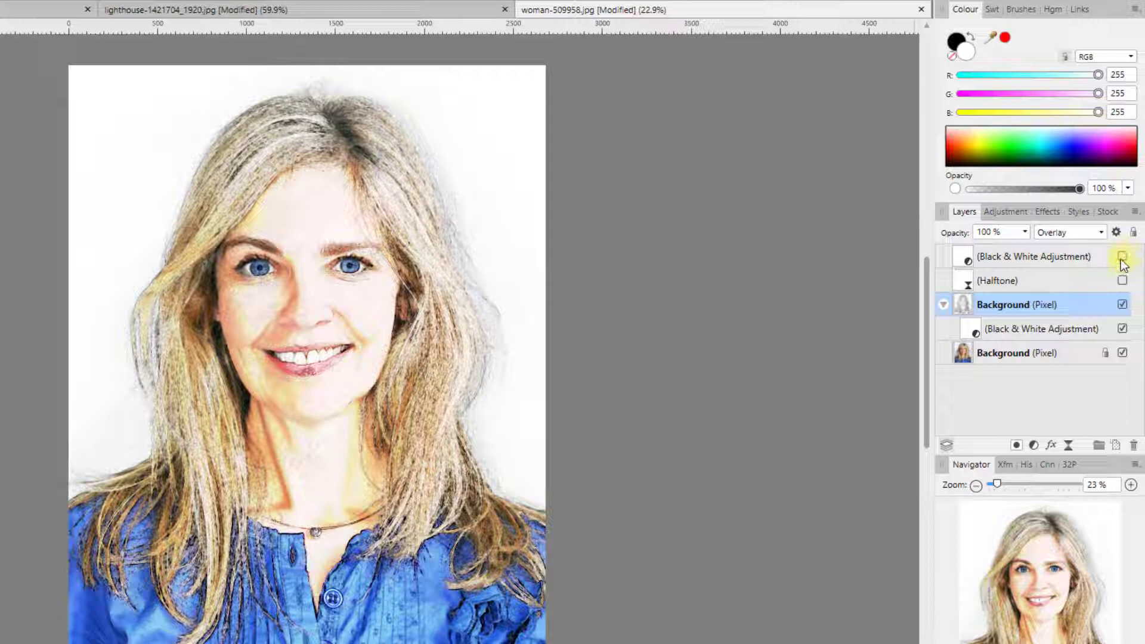
{"action": "left_click", "coordinate": [1124, 260]}
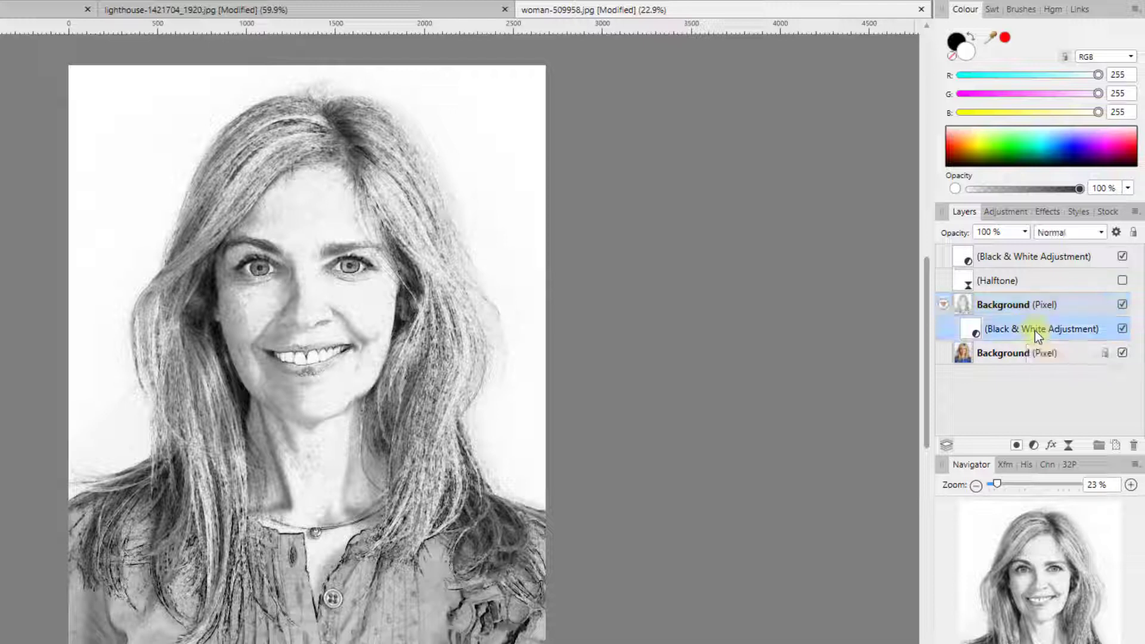
Delete both Black & White adjustments, the Halftone layer and the overlay edge layer.
{"action": "left_click_drag", "start_coordinate": [1035, 330], "coordinate": [1049, 292]}
{"action": "left_click", "coordinate": [1047, 256]}
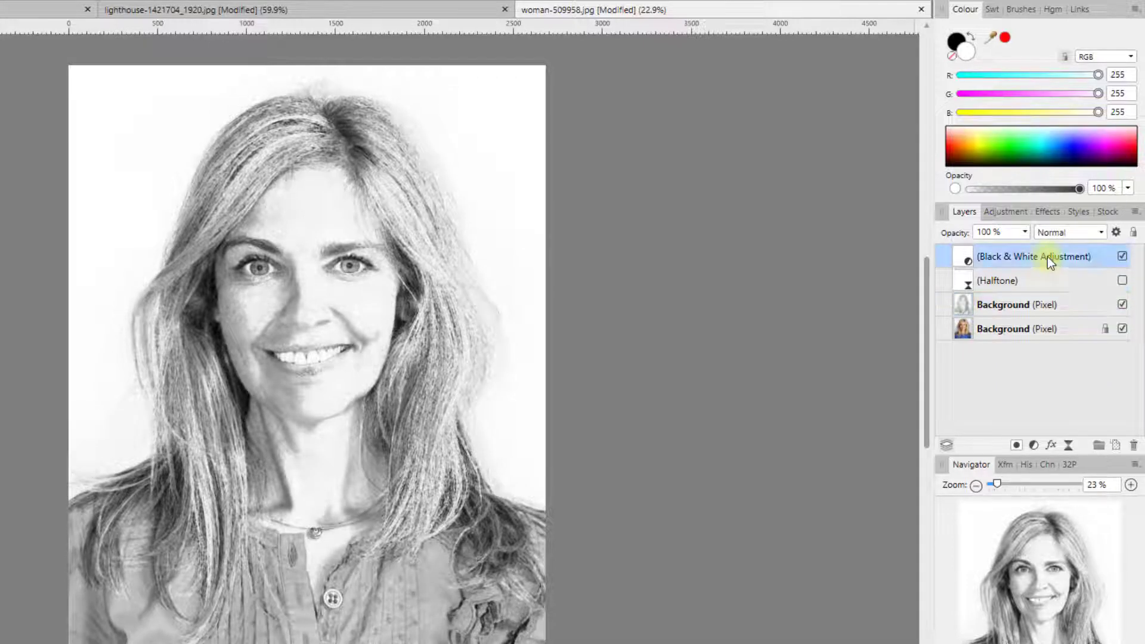
{"action": "key", "text": "Delete"}
{"action": "double_click", "coordinate": [1035, 259]}
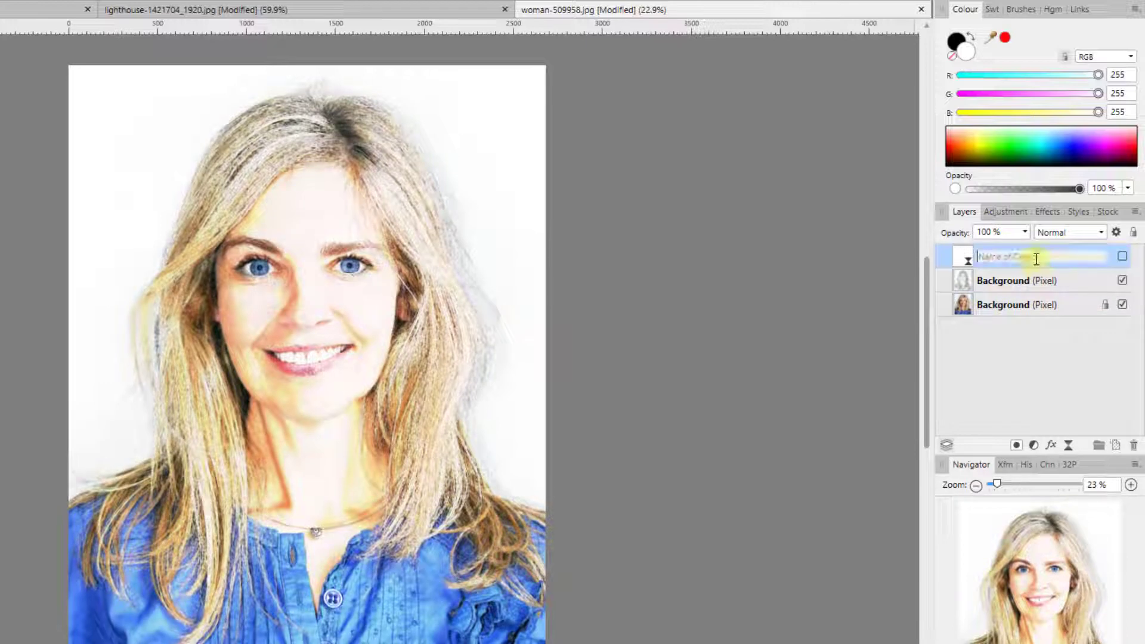
{"action": "key", "text": "Escape"}
{"action": "key", "text": "Delete"}
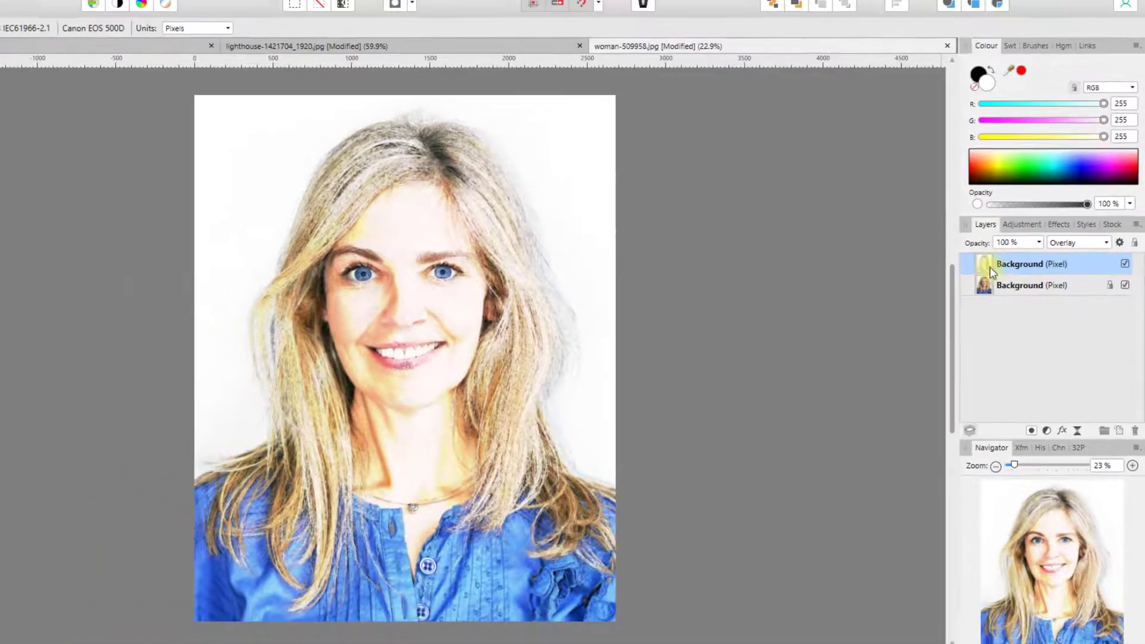
{"action": "key", "text": "Delete"}
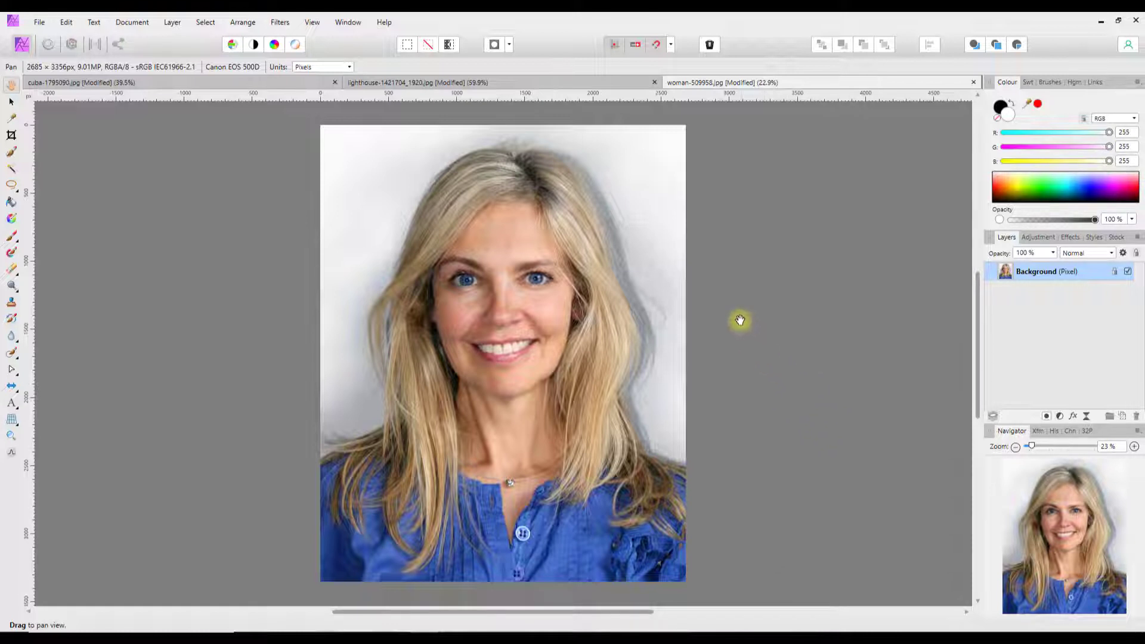
Duplicate the Background layer and apply Filters > Detect > Detect Edges to the copy.
{"action": "right_click", "coordinate": [1039, 272]}
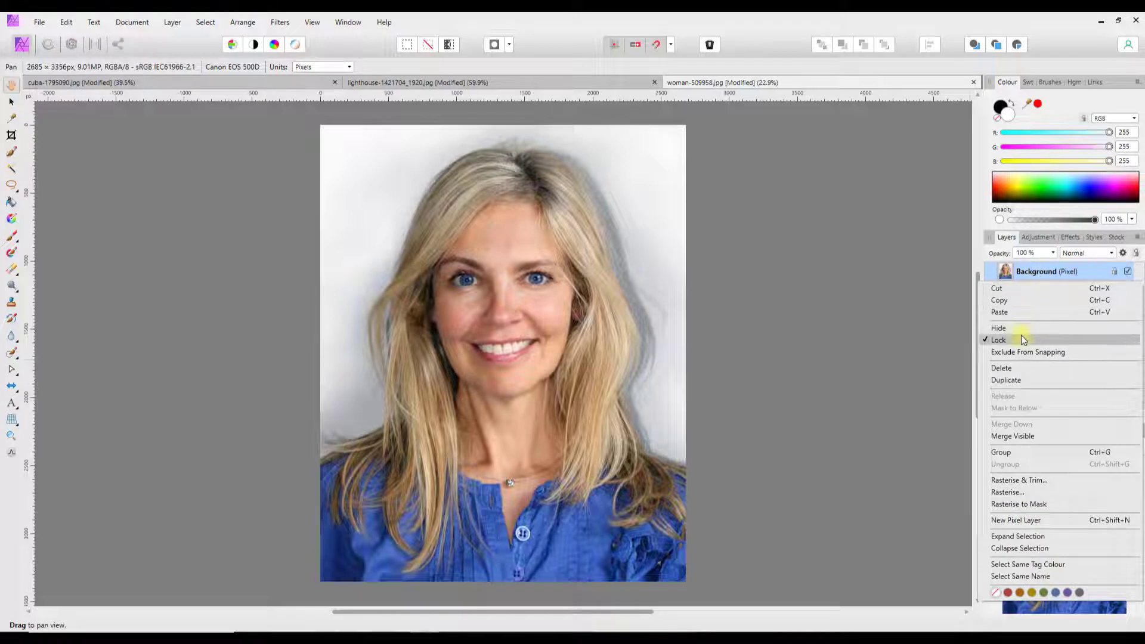
{"action": "left_click", "coordinate": [1012, 381]}
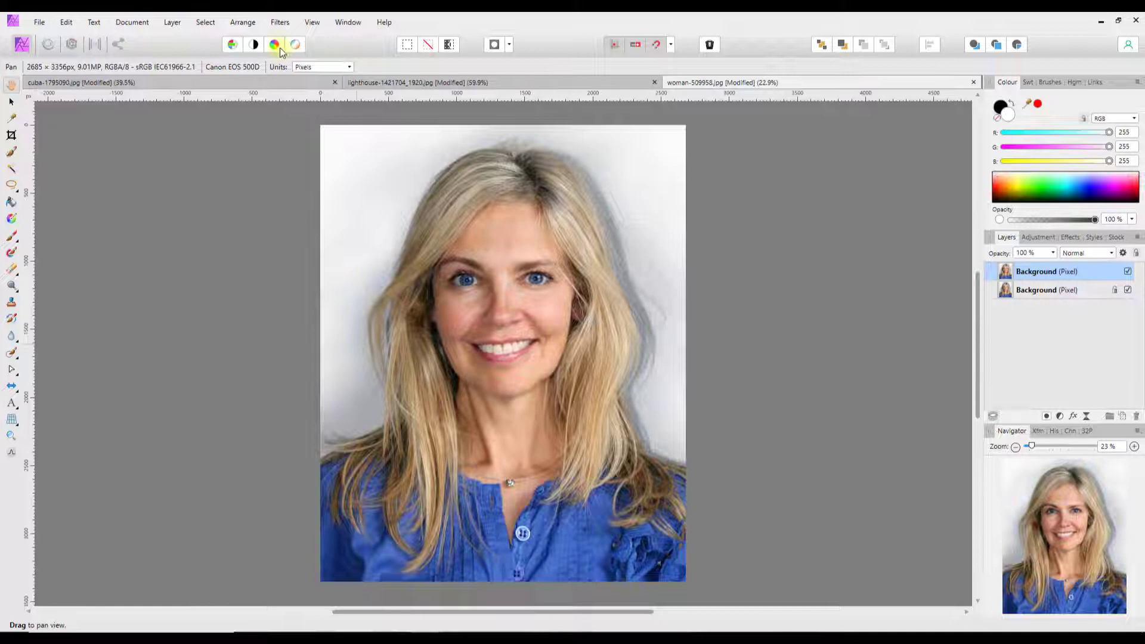
{"action": "left_click", "coordinate": [278, 24]}
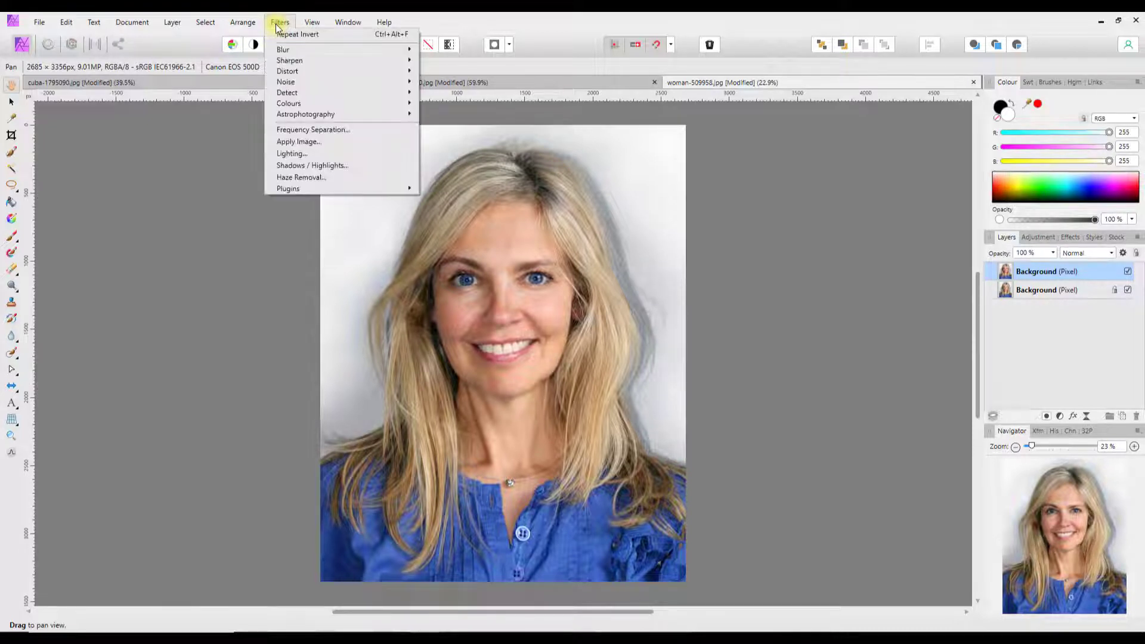
{"action": "mouse_move", "coordinate": [375, 100]}
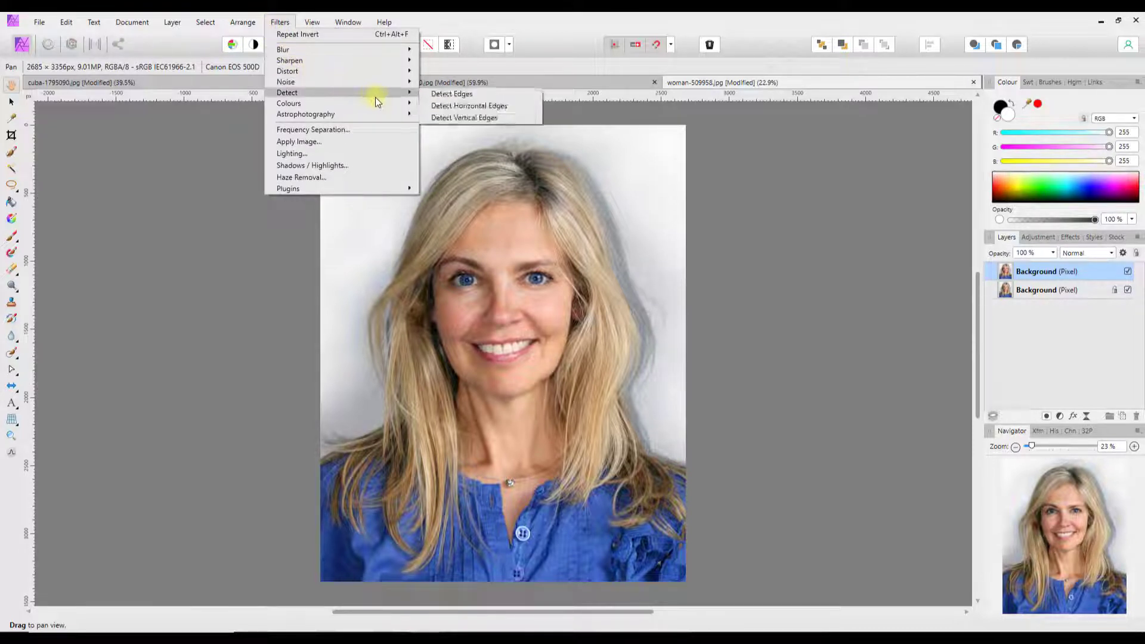
{"action": "left_click", "coordinate": [447, 97]}
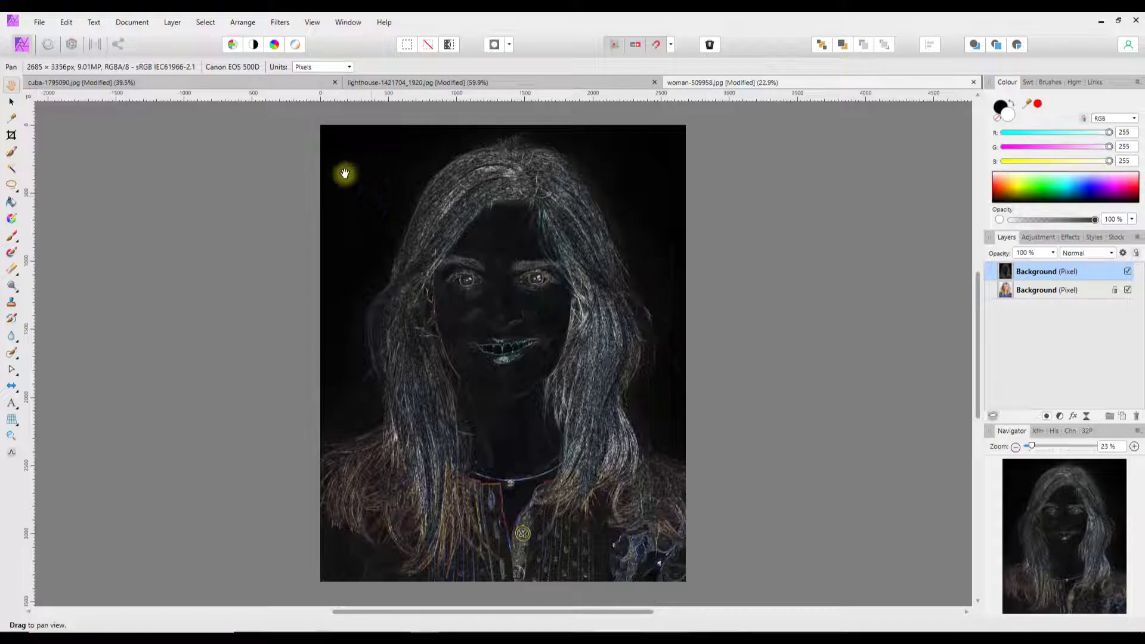
Invert the edge-detected layer with Layer > Invert and set its blend mode to Overlay.
{"action": "left_click", "coordinate": [178, 22]}
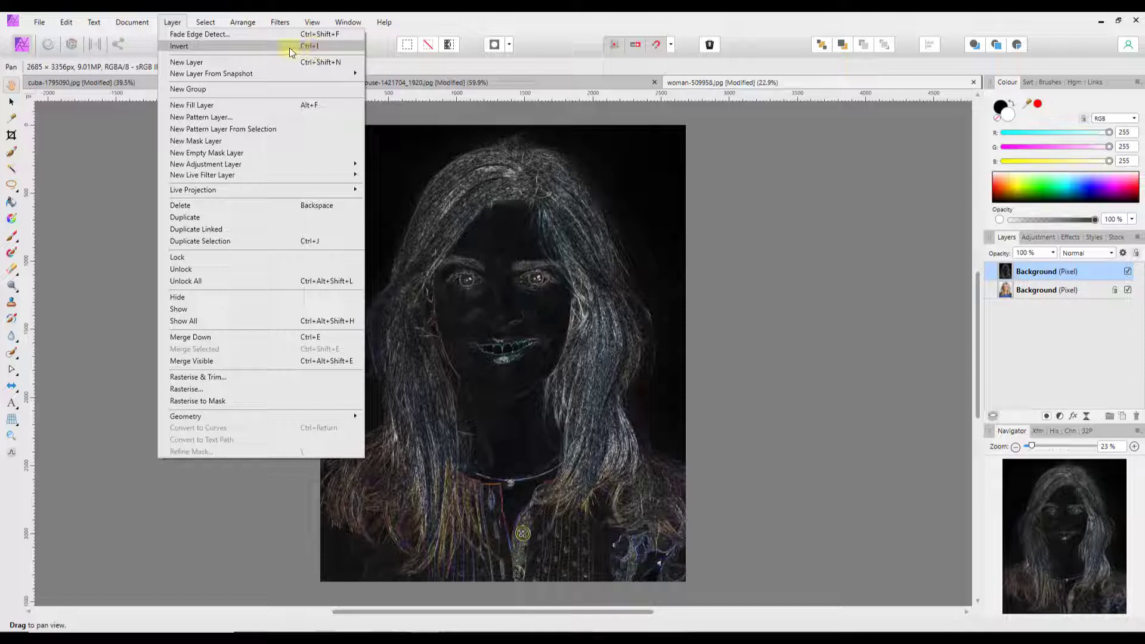
{"action": "left_click", "coordinate": [181, 49]}
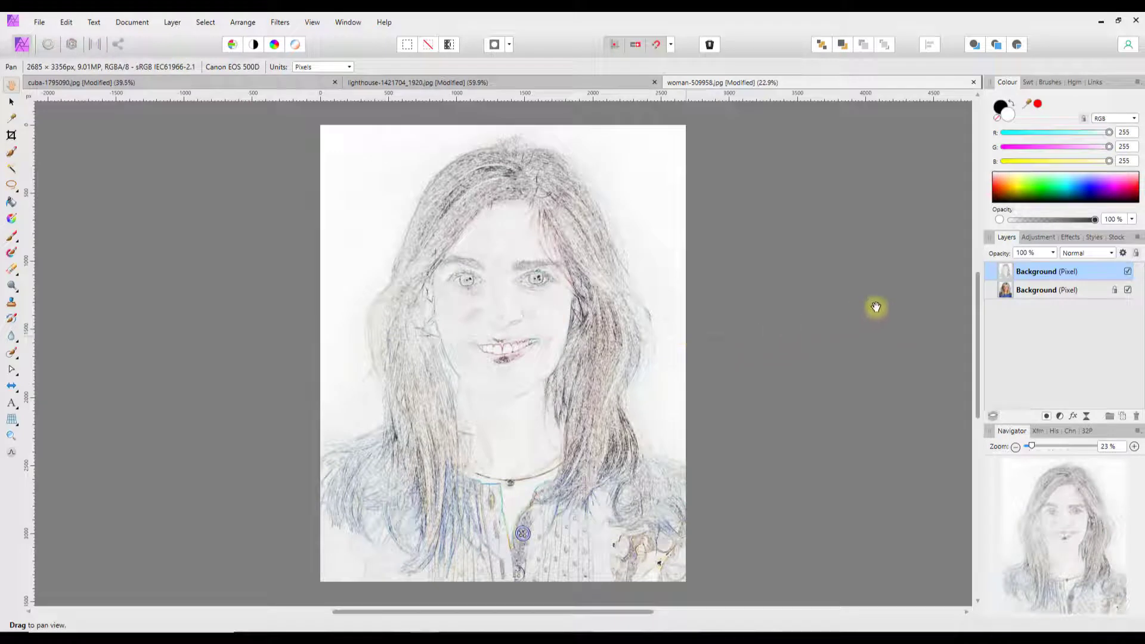
{"action": "left_click", "coordinate": [1112, 255]}
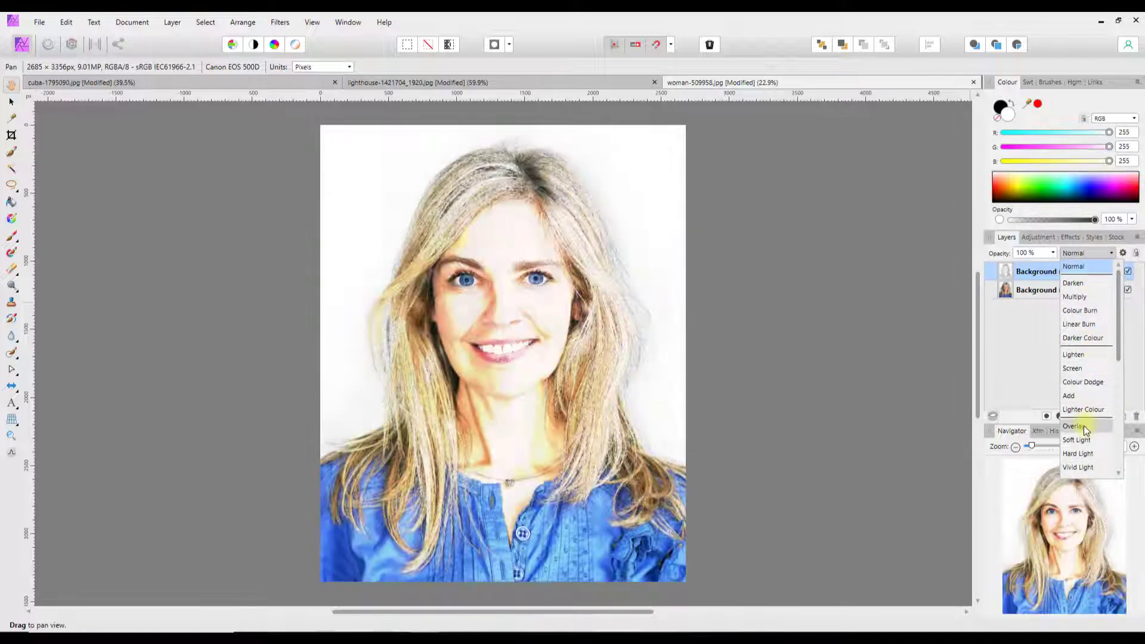
{"action": "left_click", "coordinate": [1083, 426]}
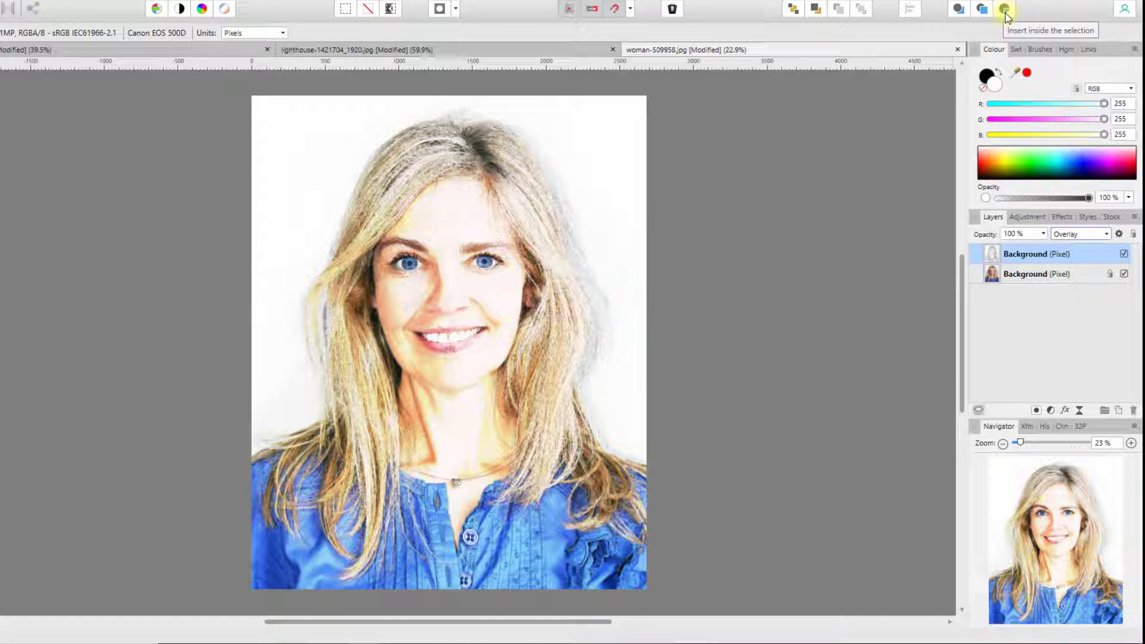
With 'Insert inside the selection' on, add a Black & White adjustment nested in the edge layer.
{"action": "left_click", "coordinate": [1005, 12]}
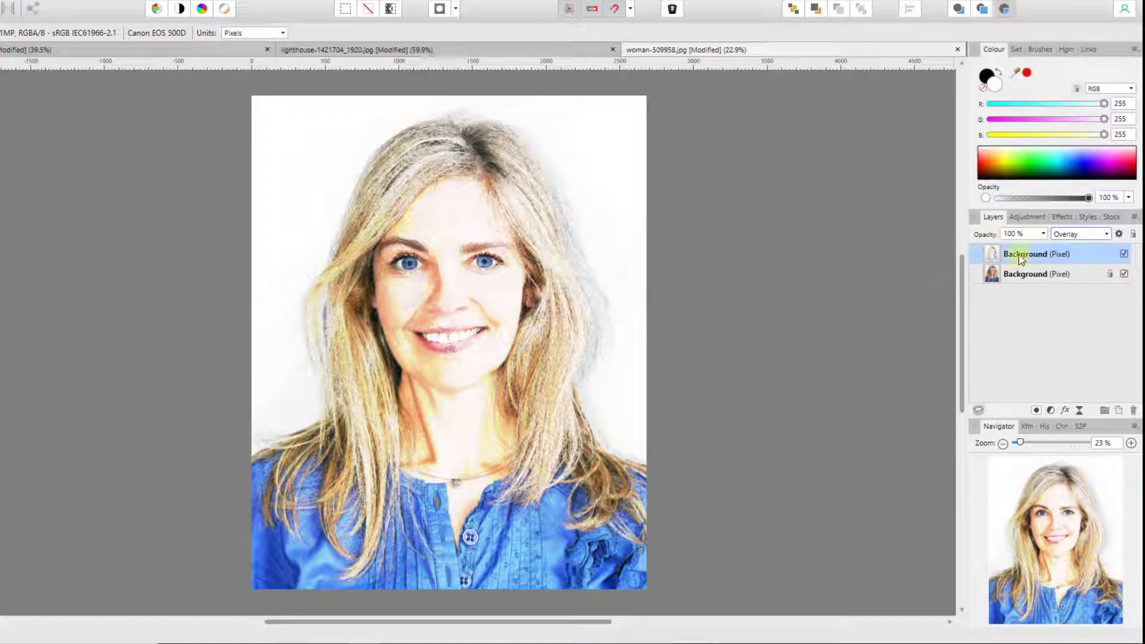
{"action": "left_click", "coordinate": [1051, 410]}
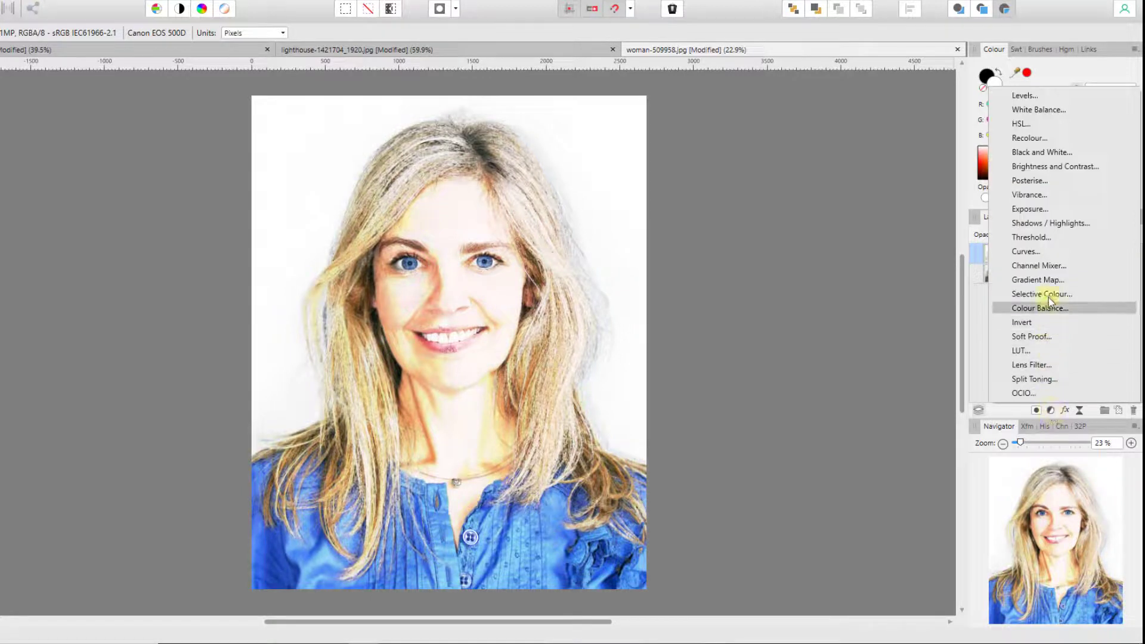
{"action": "left_click", "coordinate": [1040, 154]}
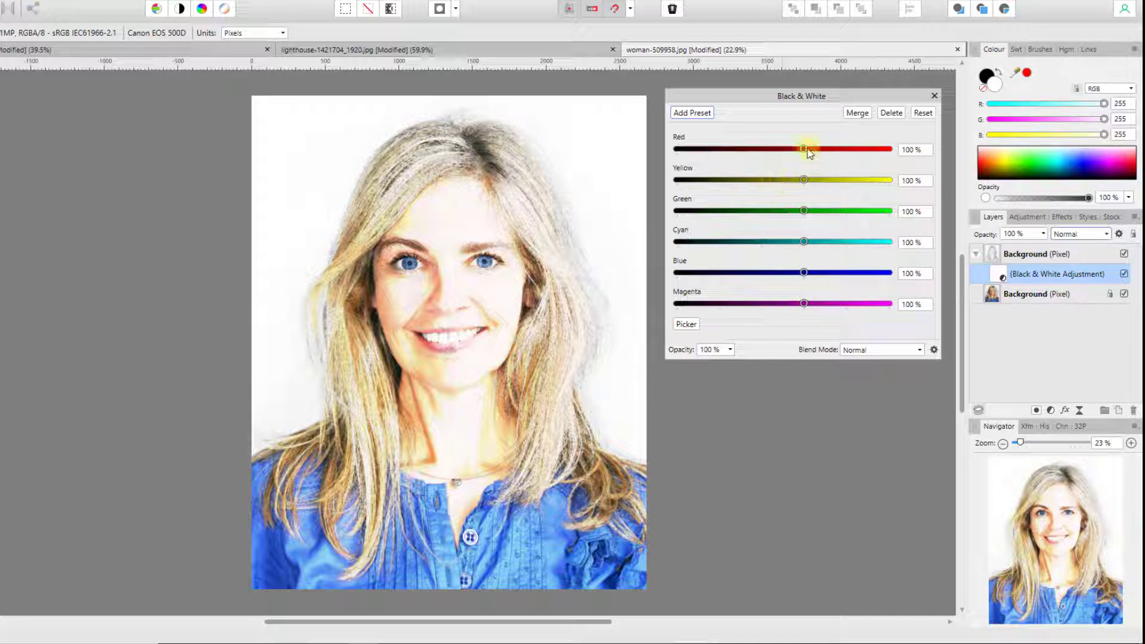
Drag Red, Green, Cyan and Blue to negative values (Red -133 %), close the dialog, reselect the sketch layer.
{"action": "left_click_drag", "start_coordinate": [809, 153], "coordinate": [704, 199]}
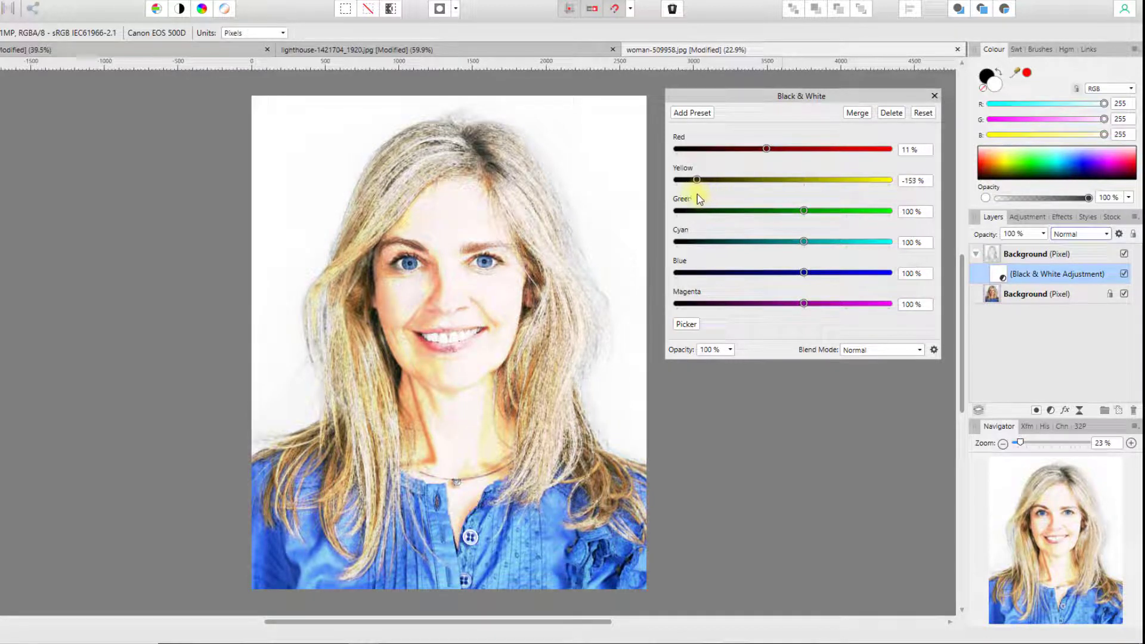
{"action": "left_click_drag", "start_coordinate": [801, 212], "coordinate": [733, 214]}
{"action": "left_click_drag", "start_coordinate": [761, 161], "coordinate": [722, 161]}
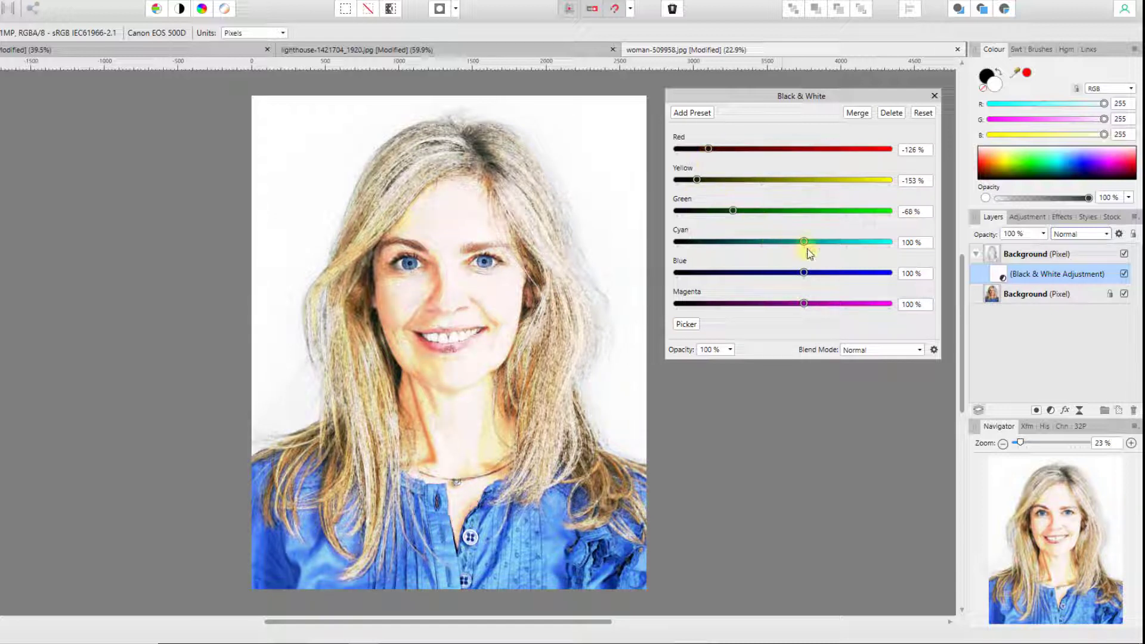
{"action": "left_click_drag", "start_coordinate": [802, 242], "coordinate": [728, 256]}
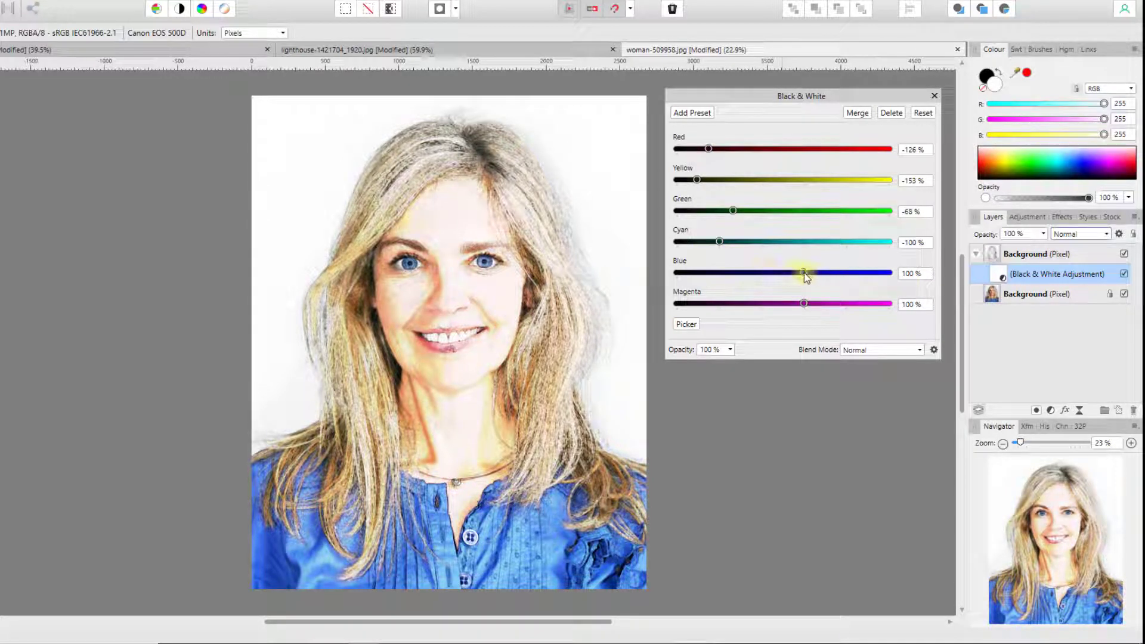
{"action": "left_click_drag", "start_coordinate": [803, 273], "coordinate": [722, 310]}
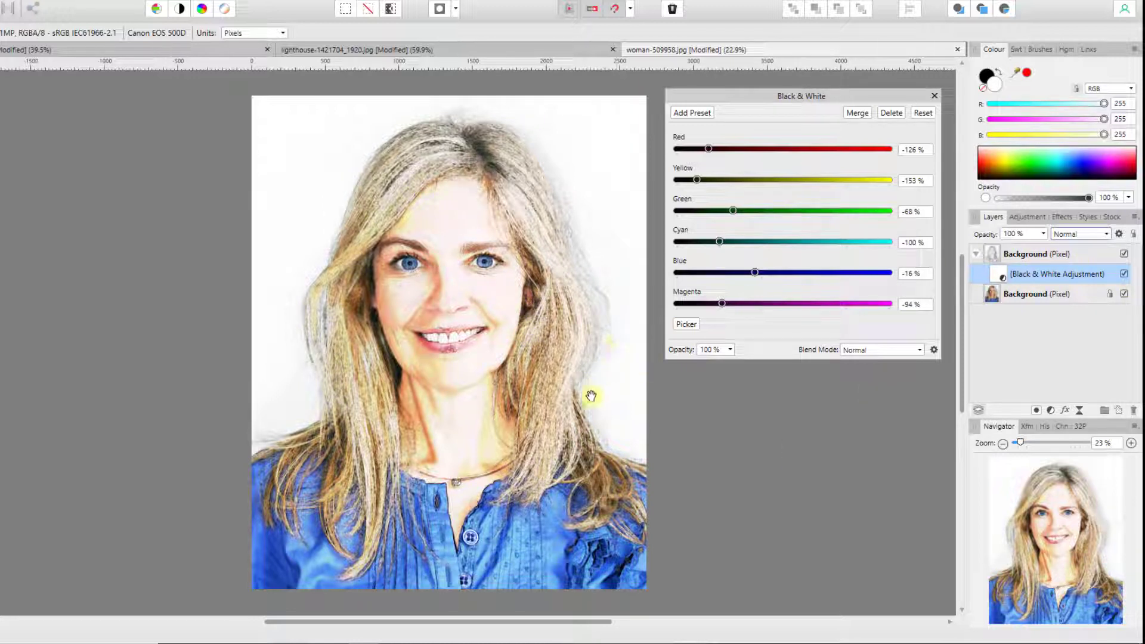
{"action": "left_click_drag", "start_coordinate": [709, 149], "coordinate": [701, 186]}
{"action": "left_click_drag", "start_coordinate": [719, 241], "coordinate": [714, 242]}
{"action": "left_click", "coordinate": [934, 98]}
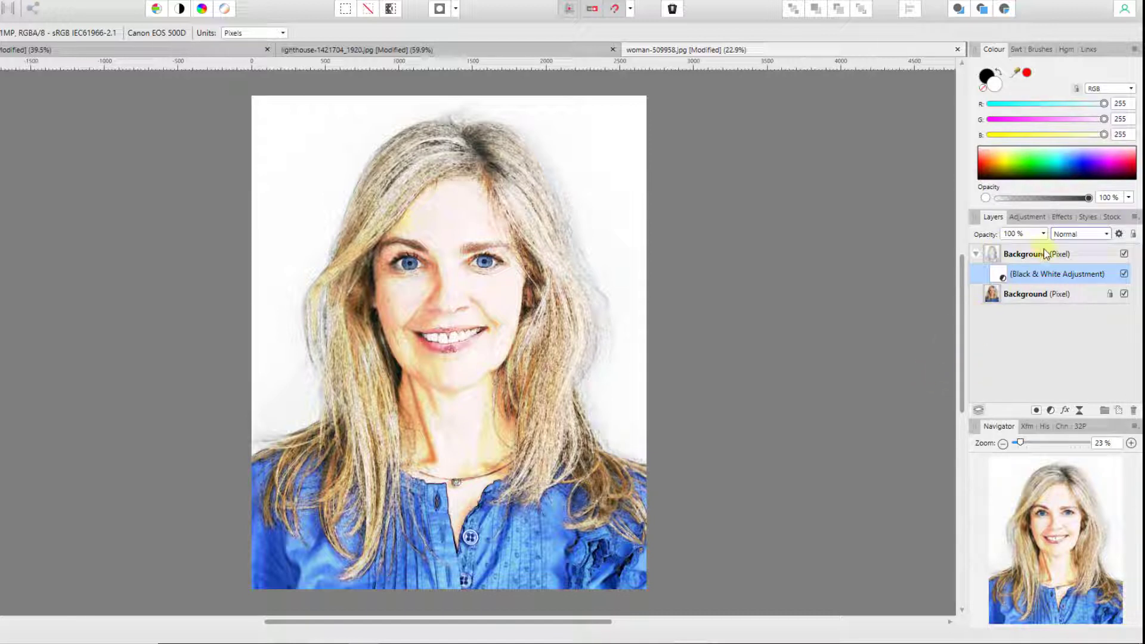
{"action": "left_click", "coordinate": [1012, 258]}
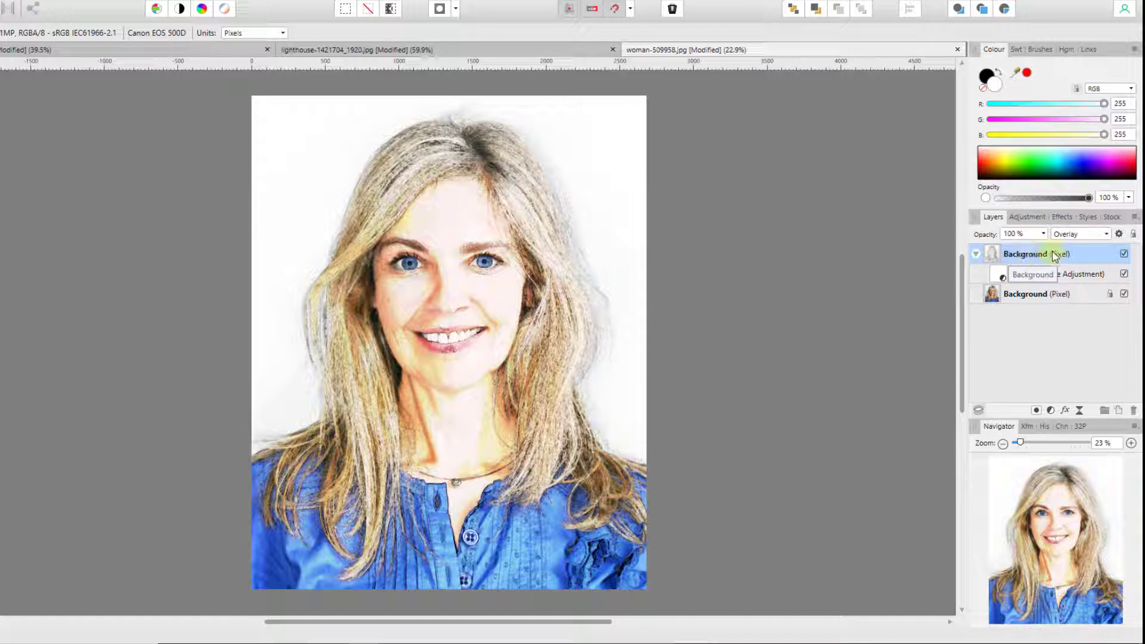
Nest a Live Halftone filter in the sketch layer, lowering Cell Size to 17.632 and Contrast to 18.386.
{"action": "left_click", "coordinate": [1005, 9]}
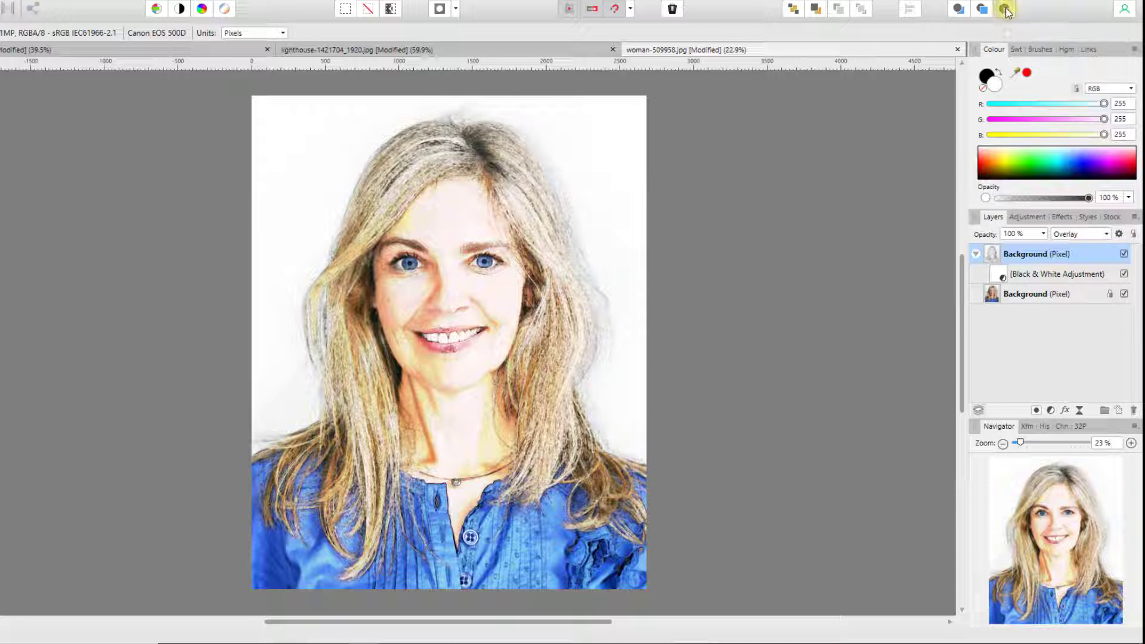
{"action": "left_click", "coordinate": [1080, 411]}
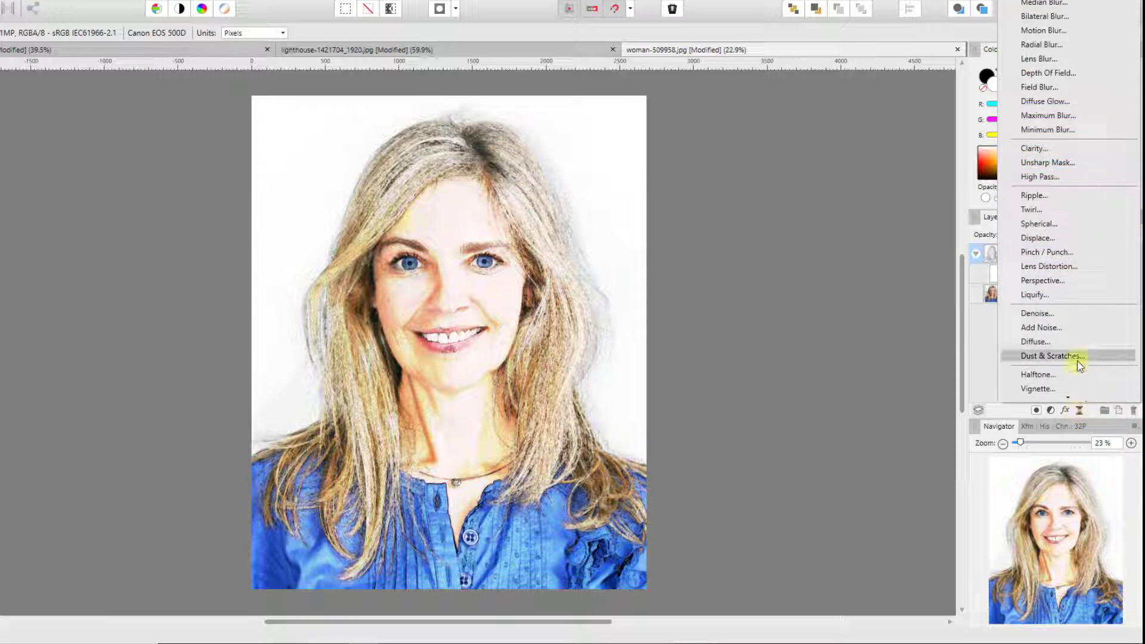
{"action": "left_click", "coordinate": [1035, 375]}
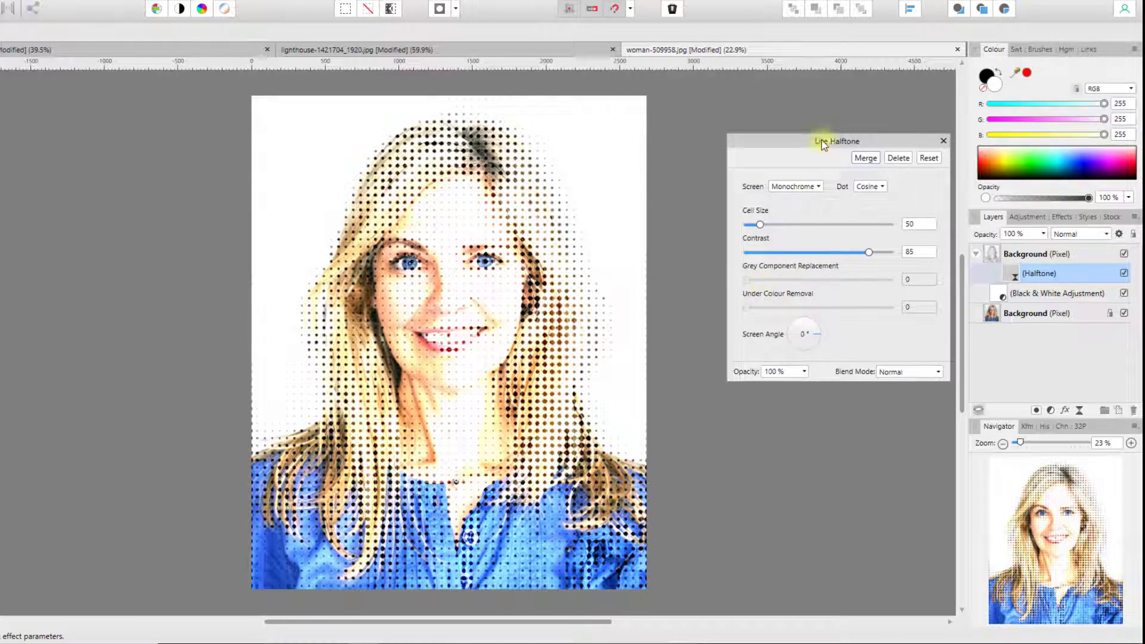
{"action": "left_click_drag", "start_coordinate": [810, 142], "coordinate": [770, 150]}
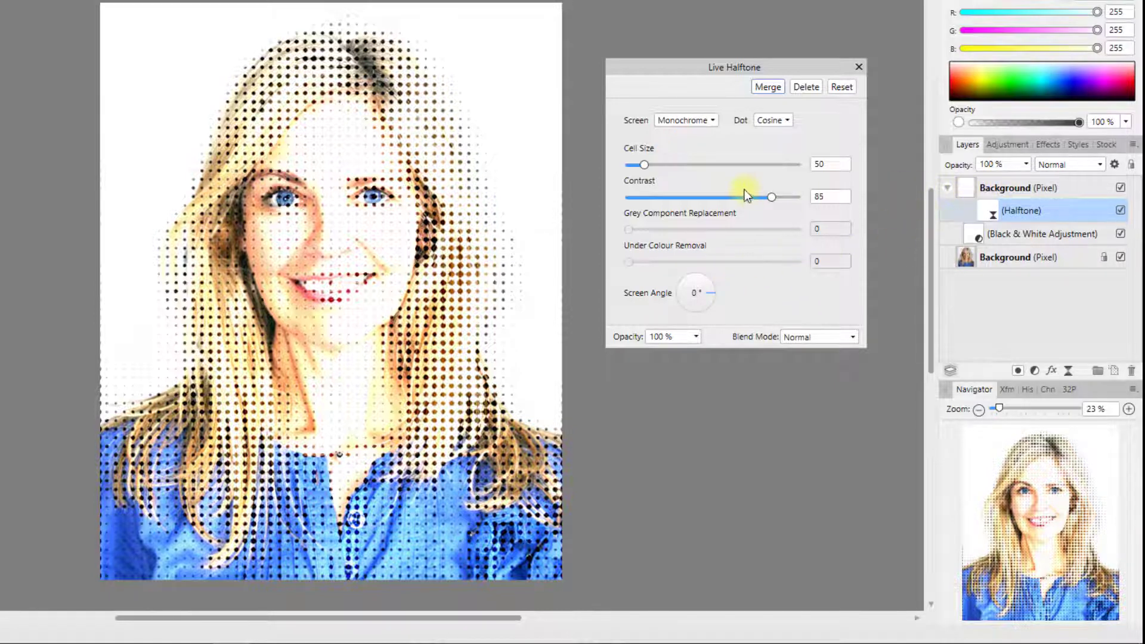
{"action": "left_click_drag", "start_coordinate": [642, 164], "coordinate": [634, 168]}
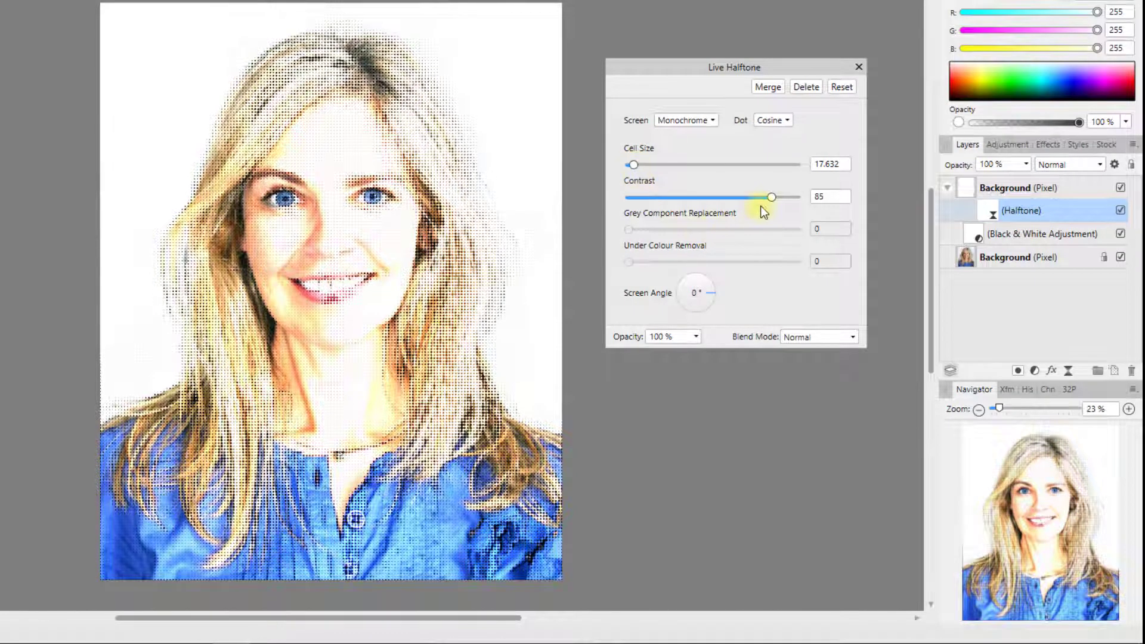
{"action": "left_click_drag", "start_coordinate": [771, 201], "coordinate": [659, 217]}
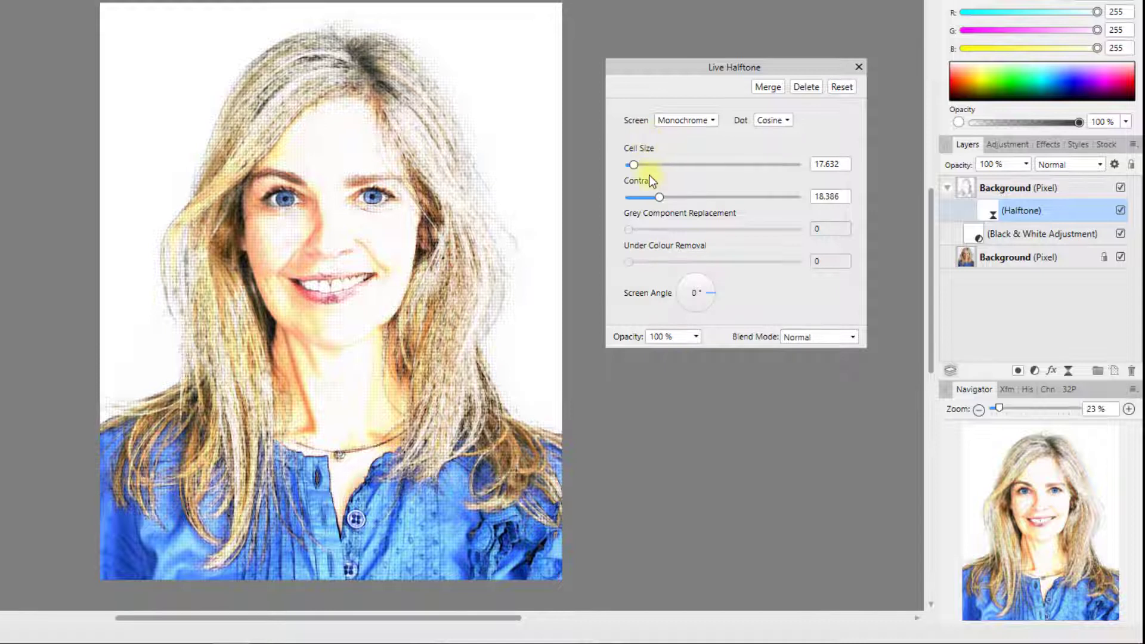
Try a Colour halftone screen with Round dots and a smaller cell size.
{"action": "left_click", "coordinate": [713, 121]}
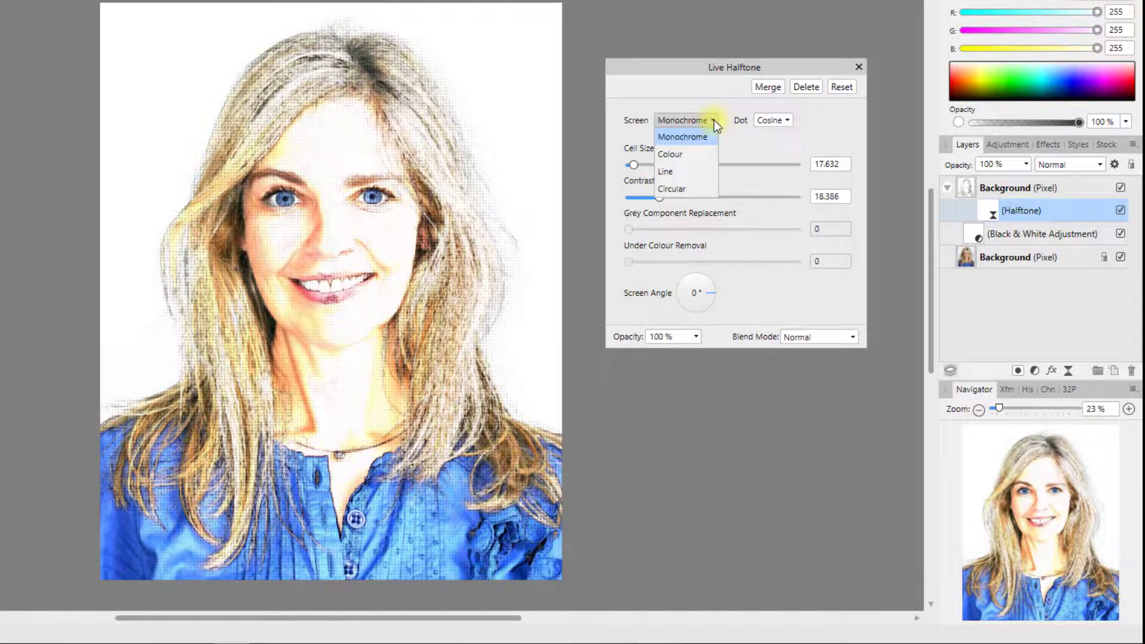
{"action": "left_click", "coordinate": [674, 156]}
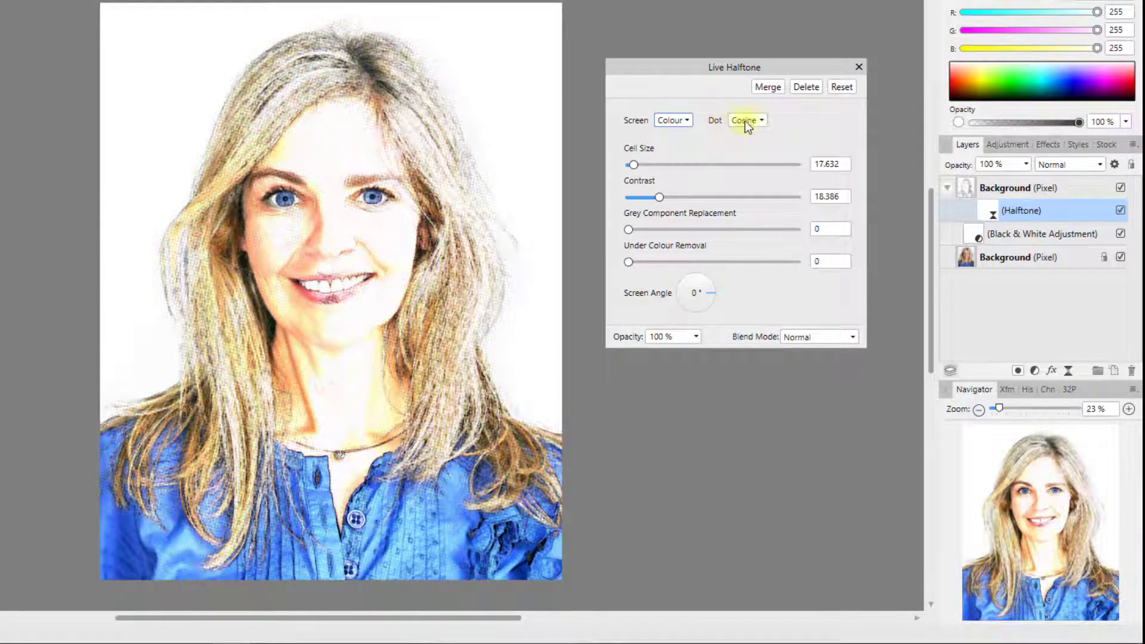
{"action": "left_click", "coordinate": [761, 120]}
{"action": "left_click", "coordinate": [748, 154]}
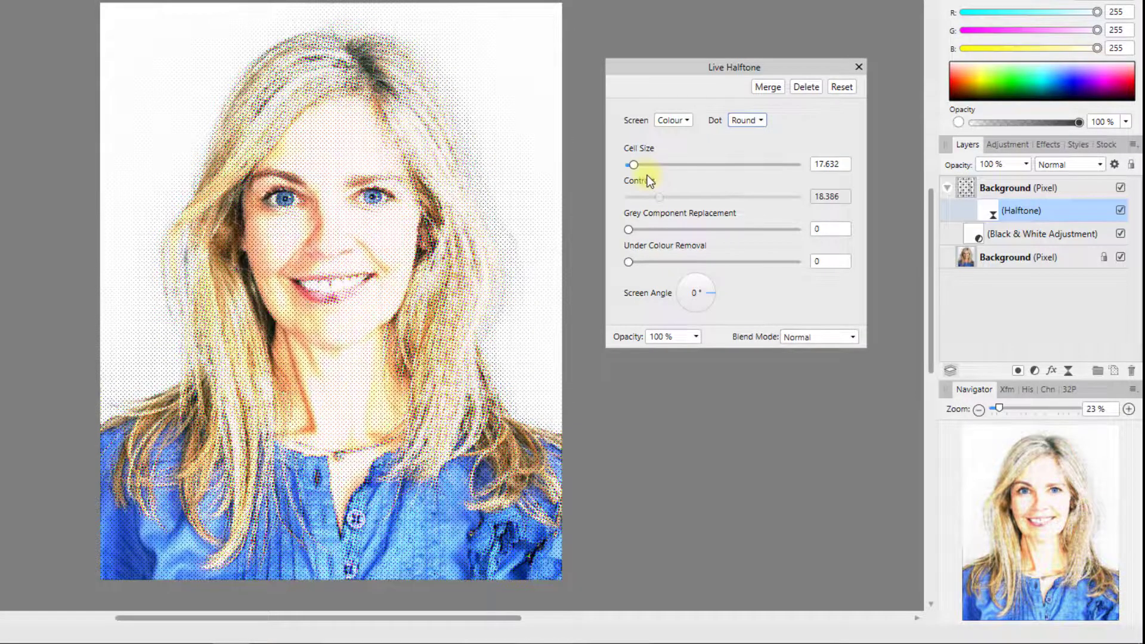
{"action": "left_click_drag", "start_coordinate": [646, 166], "coordinate": [631, 166]}
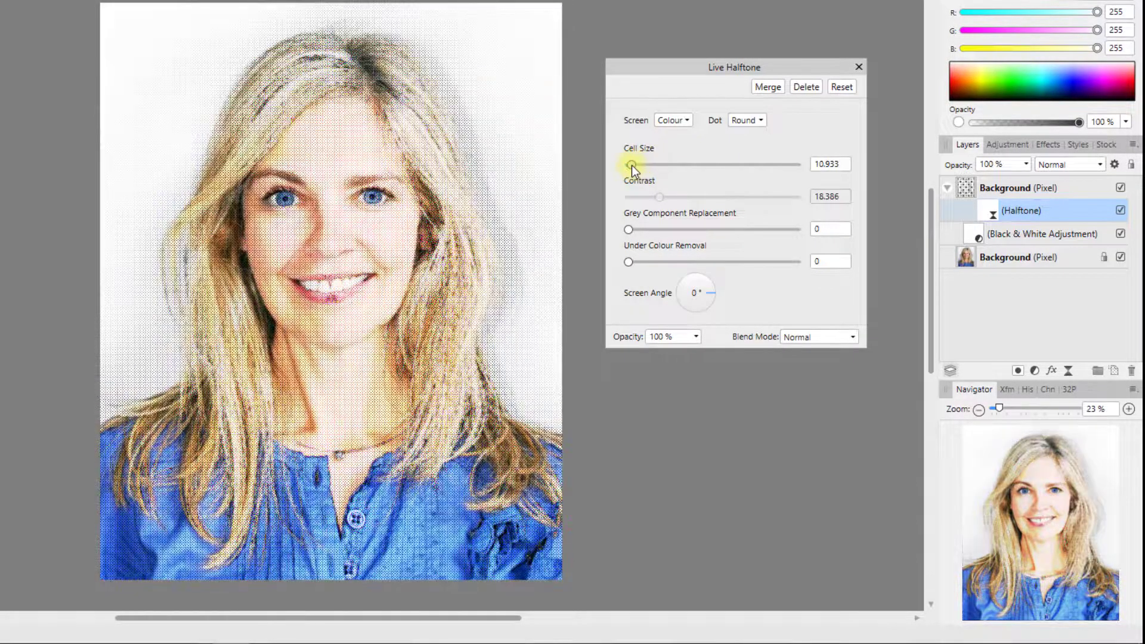
Try the Circular and then the Line halftone screens, adjusting the cell size for each.
{"action": "left_click", "coordinate": [760, 121]}
{"action": "left_click", "coordinate": [689, 118]}
{"action": "left_click", "coordinate": [688, 117]}
{"action": "left_click", "coordinate": [673, 188]}
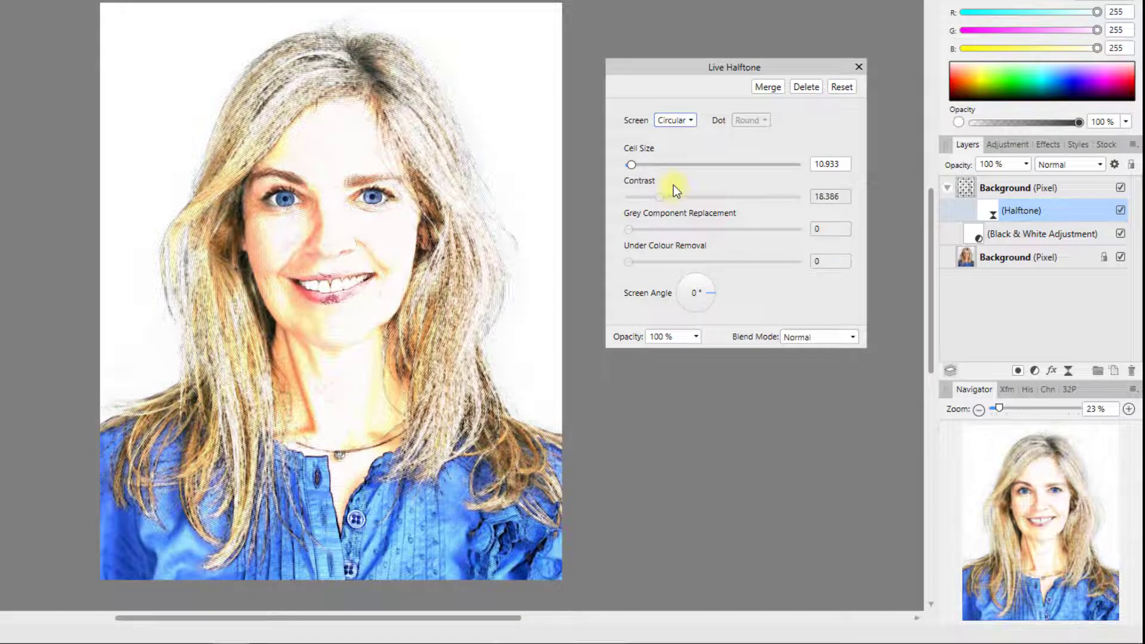
{"action": "left_click_drag", "start_coordinate": [636, 166], "coordinate": [637, 167]}
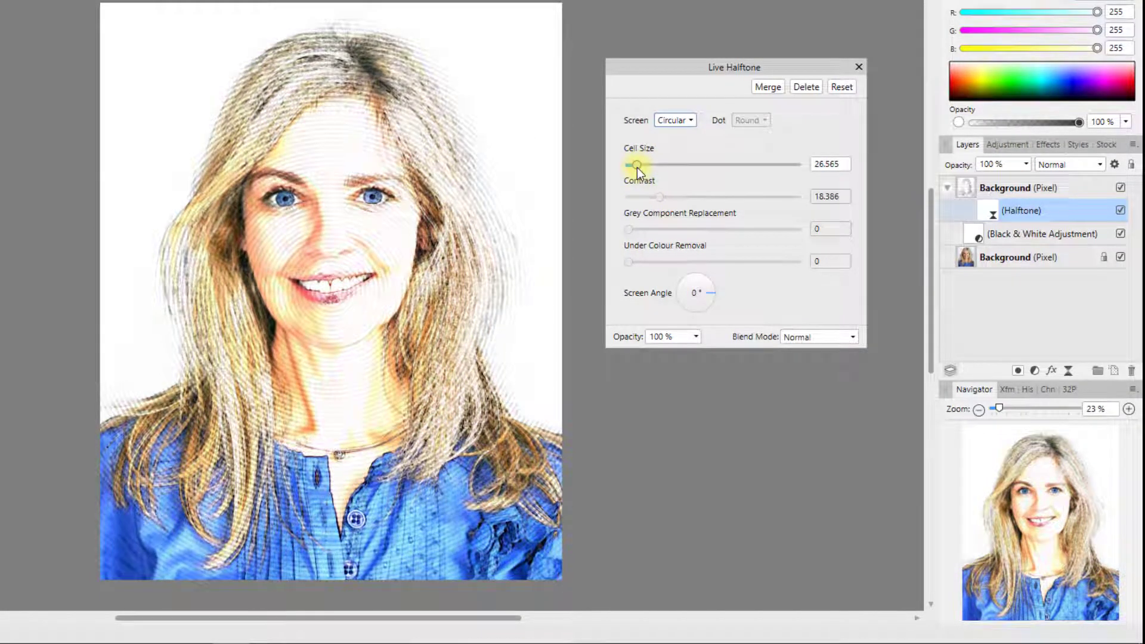
{"action": "left_click", "coordinate": [692, 123]}
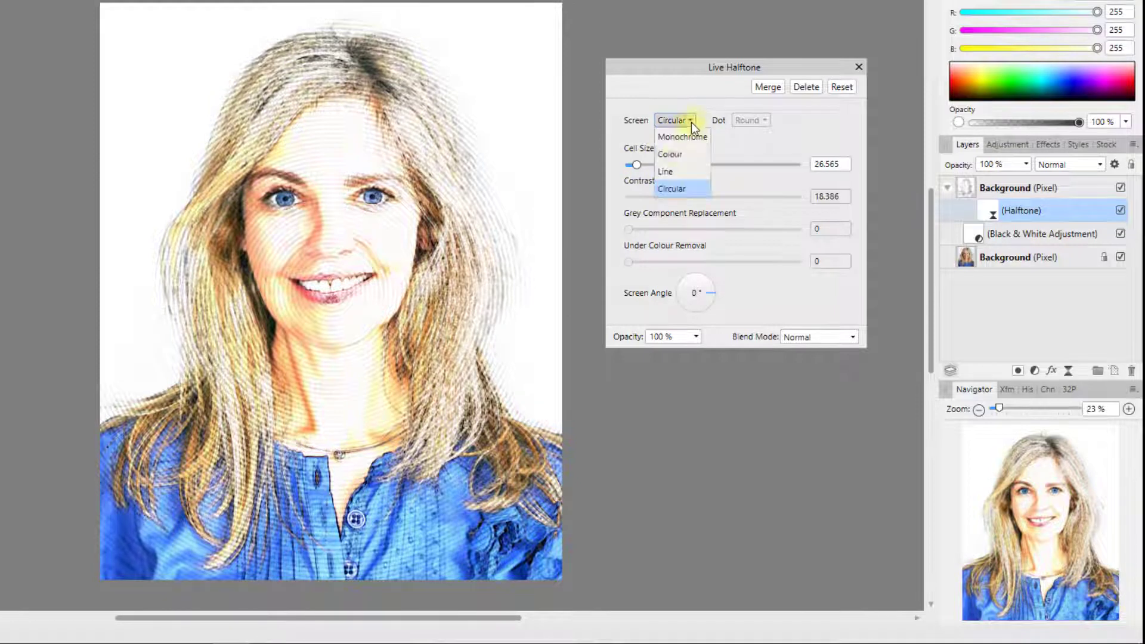
{"action": "left_click", "coordinate": [670, 171]}
{"action": "mouse_move", "coordinate": [638, 166]}
{"action": "left_mouse_down"}
{"action": "mouse_move", "coordinate": [664, 170]}
{"action": "mouse_move", "coordinate": [617, 176]}
{"action": "mouse_move", "coordinate": [664, 179]}
{"action": "mouse_move", "coordinate": [635, 183]}
{"action": "left_mouse_up"}
Set the halftone to a Monochrome screen with Cosine dots, shrinking Cell Size to about 15.4.
{"action": "left_click", "coordinate": [677, 123]}
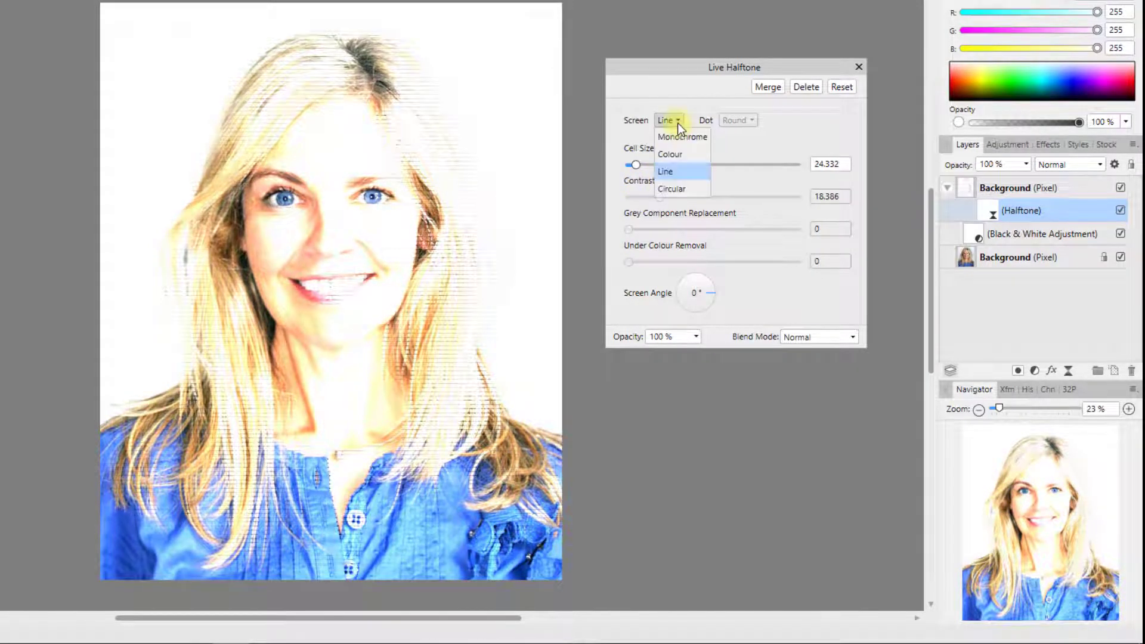
{"action": "left_click", "coordinate": [676, 135]}
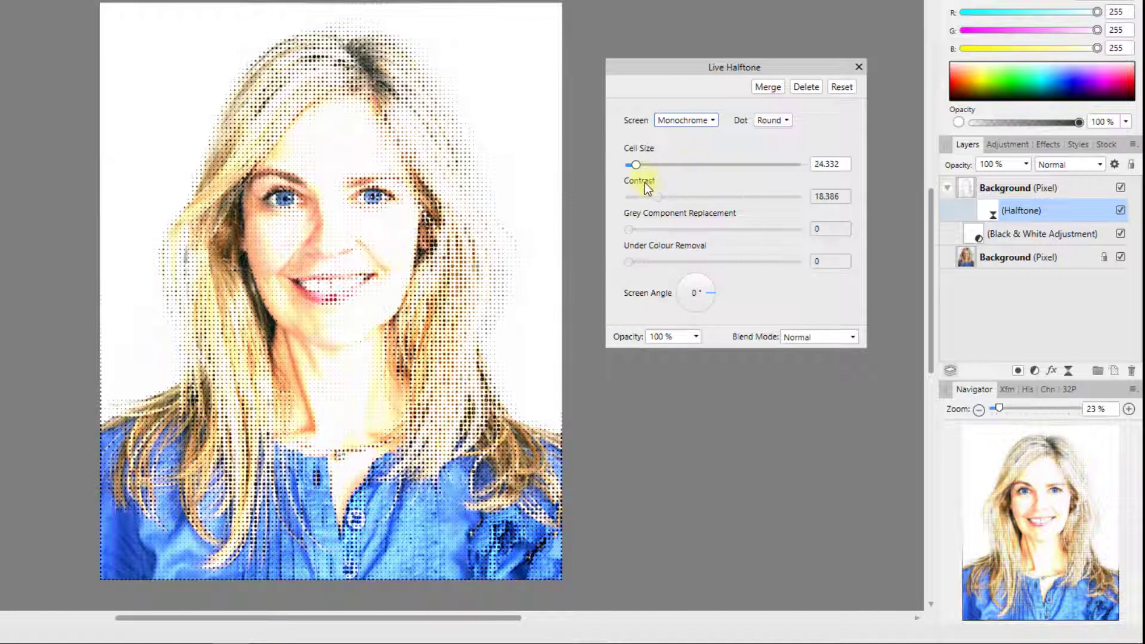
{"action": "left_click_drag", "start_coordinate": [637, 164], "coordinate": [636, 165]}
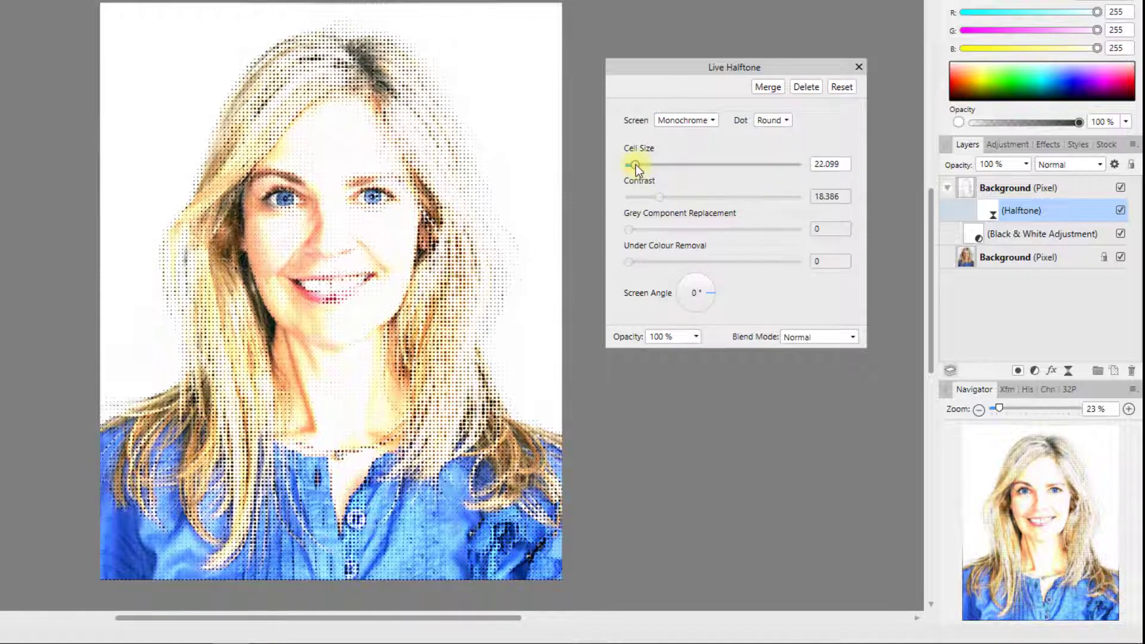
{"action": "left_click", "coordinate": [786, 121]}
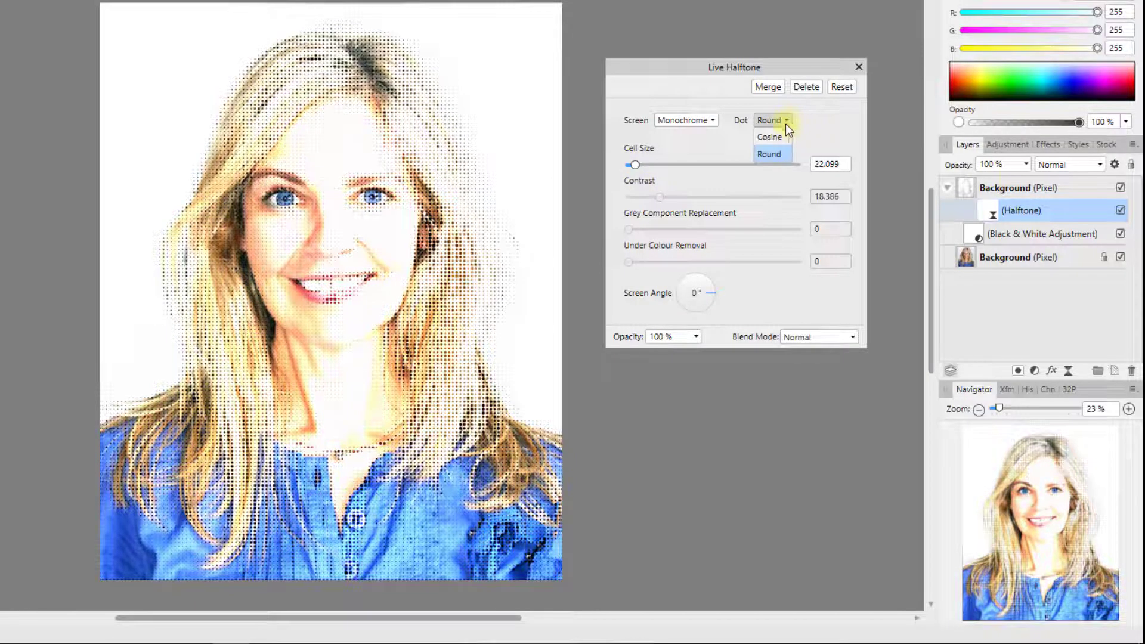
{"action": "left_click", "coordinate": [775, 139]}
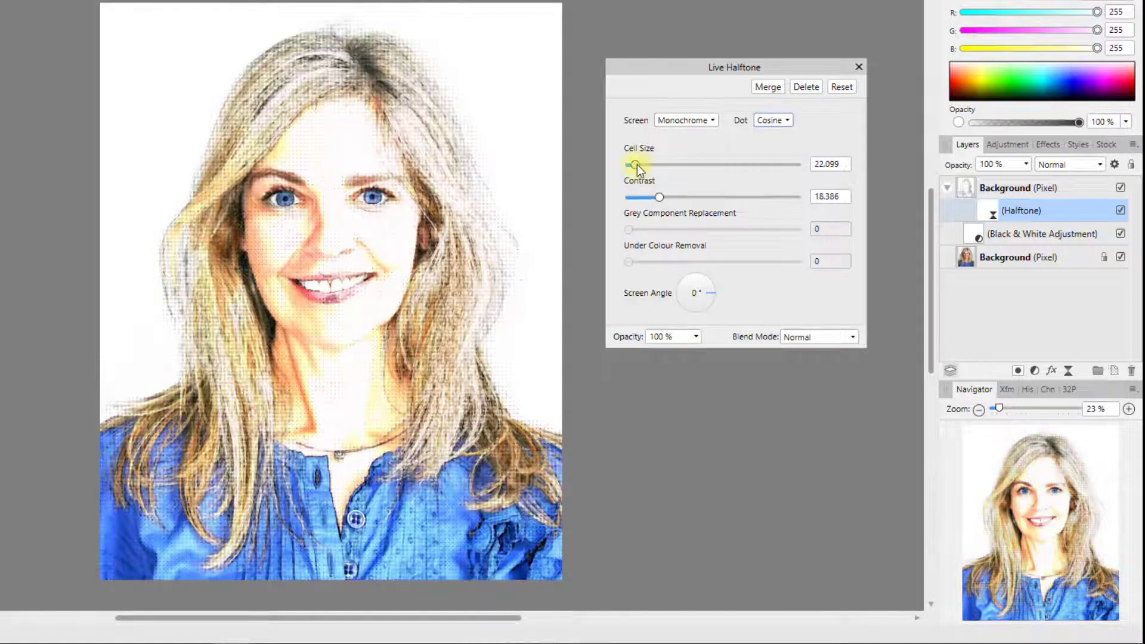
{"action": "mouse_move", "coordinate": [637, 165]}
{"action": "left_mouse_down"}
{"action": "mouse_move", "coordinate": [658, 196]}
{"action": "mouse_move", "coordinate": [640, 201]}
{"action": "mouse_move", "coordinate": [660, 202]}
{"action": "mouse_move", "coordinate": [632, 166]}
{"action": "left_mouse_up"}
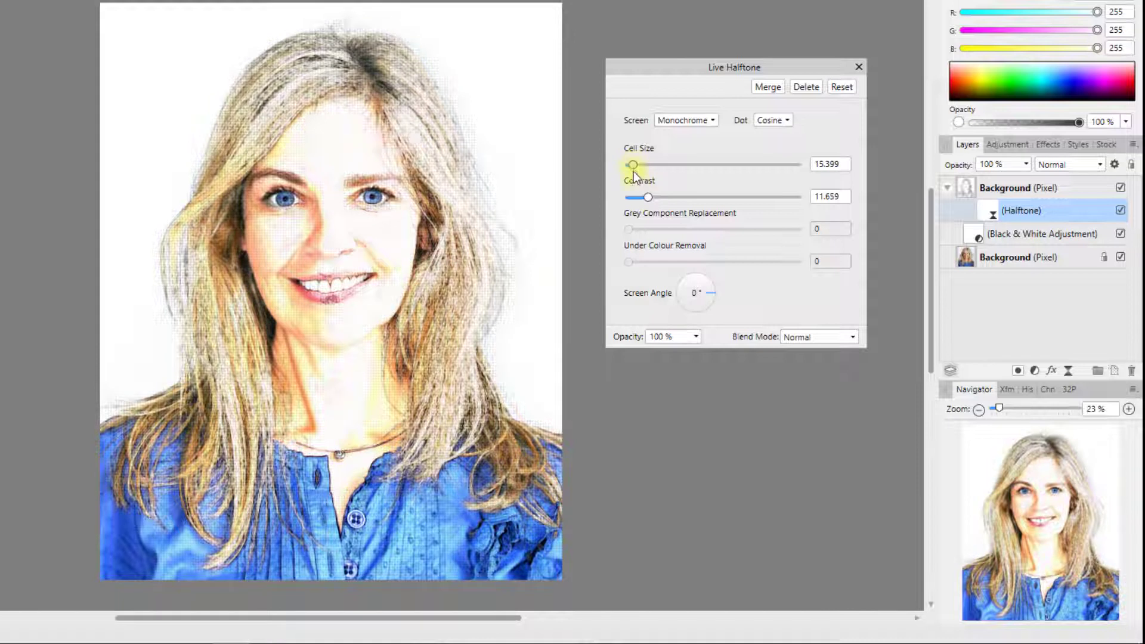
Close the Live Halftone settings, compare the portrait with the halftone hidden and shown, then select the Background group.
{"action": "left_click", "coordinate": [859, 67]}
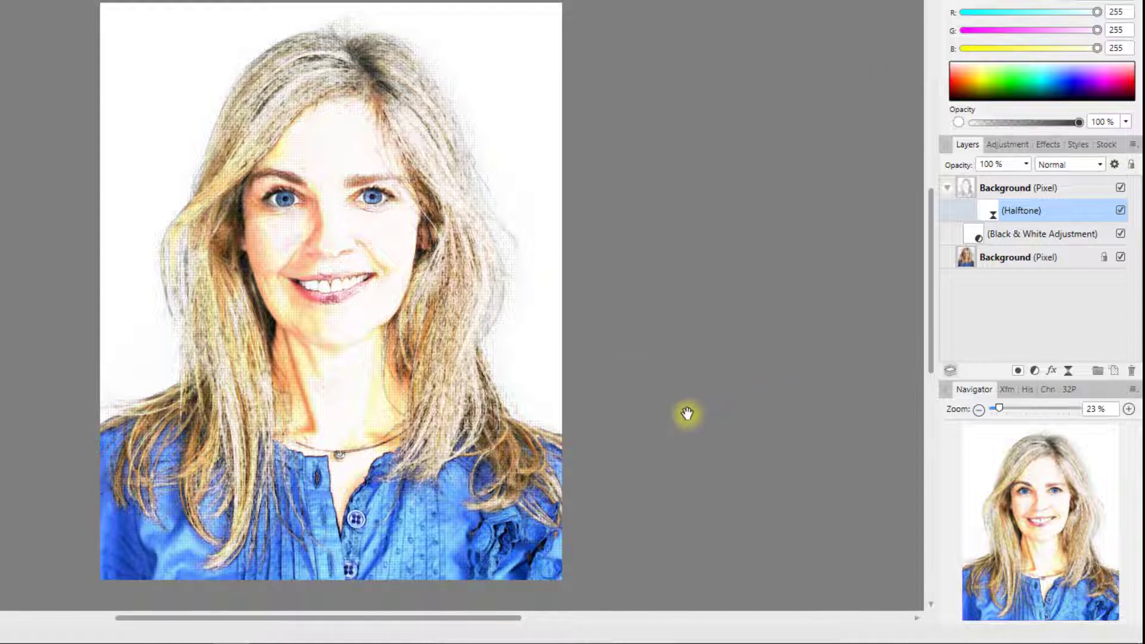
{"action": "left_click", "coordinate": [1120, 210]}
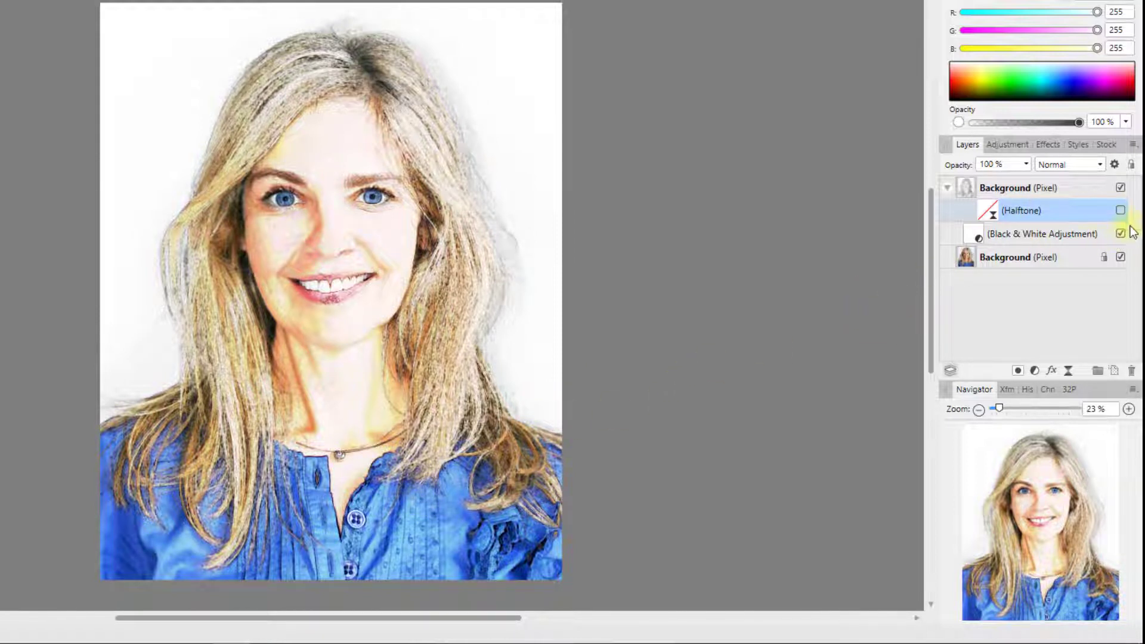
{"action": "left_click", "coordinate": [1120, 209]}
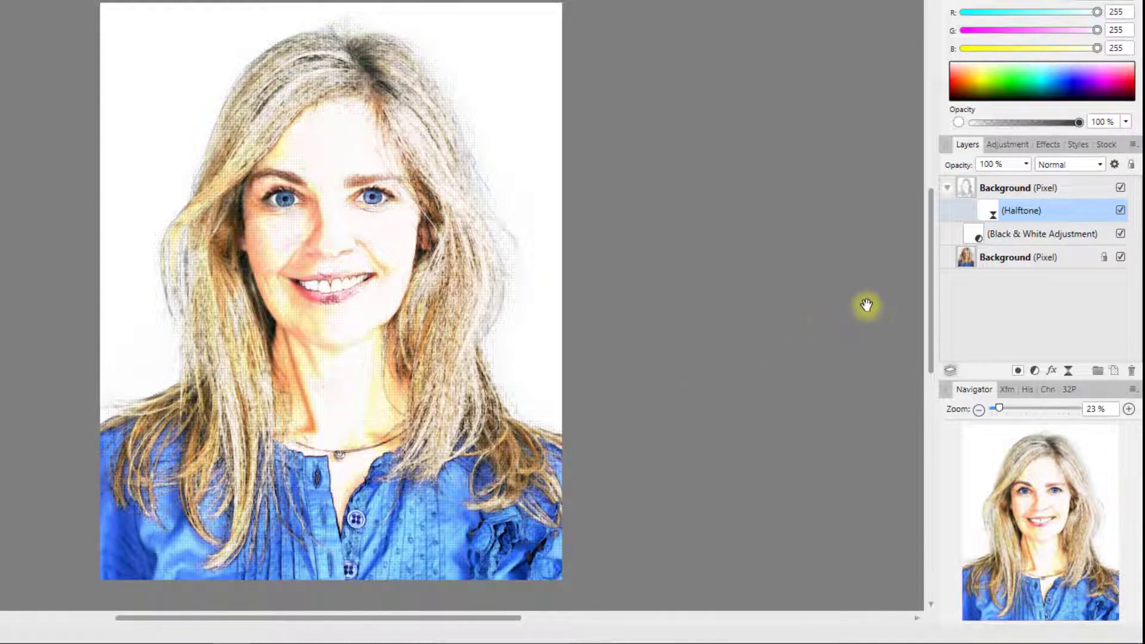
{"action": "left_click", "coordinate": [1004, 185]}
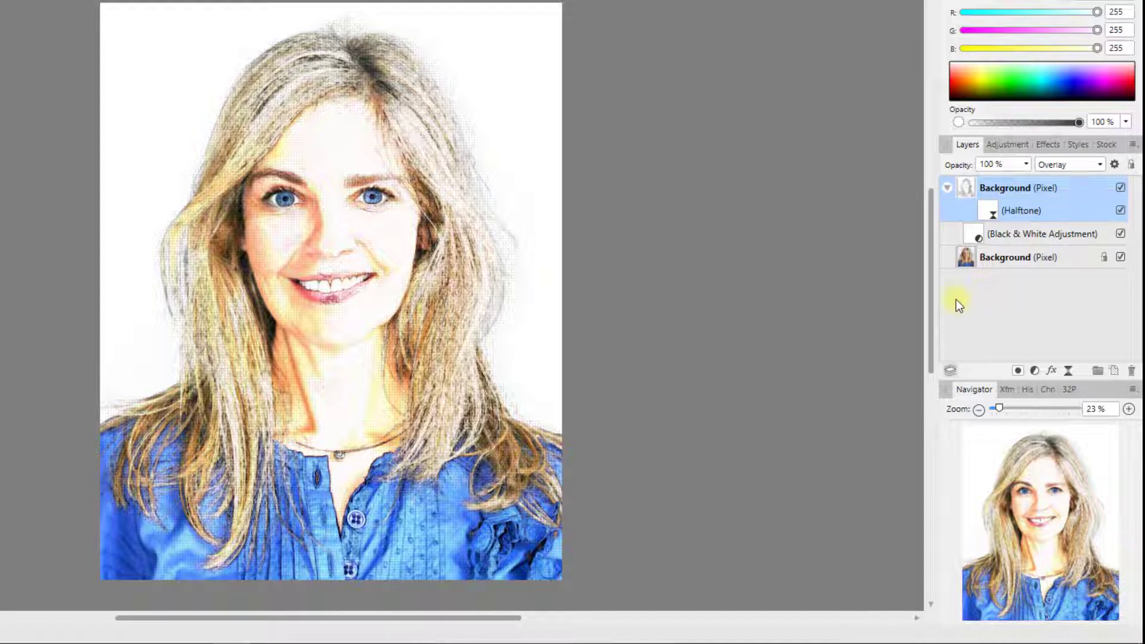
Add a top Black & White adjustment: Red -74%, Yellow -69%, Green 84%, Cyan 48%, Blue -39%, Magenta 64%.
{"action": "left_click", "coordinate": [1036, 373]}
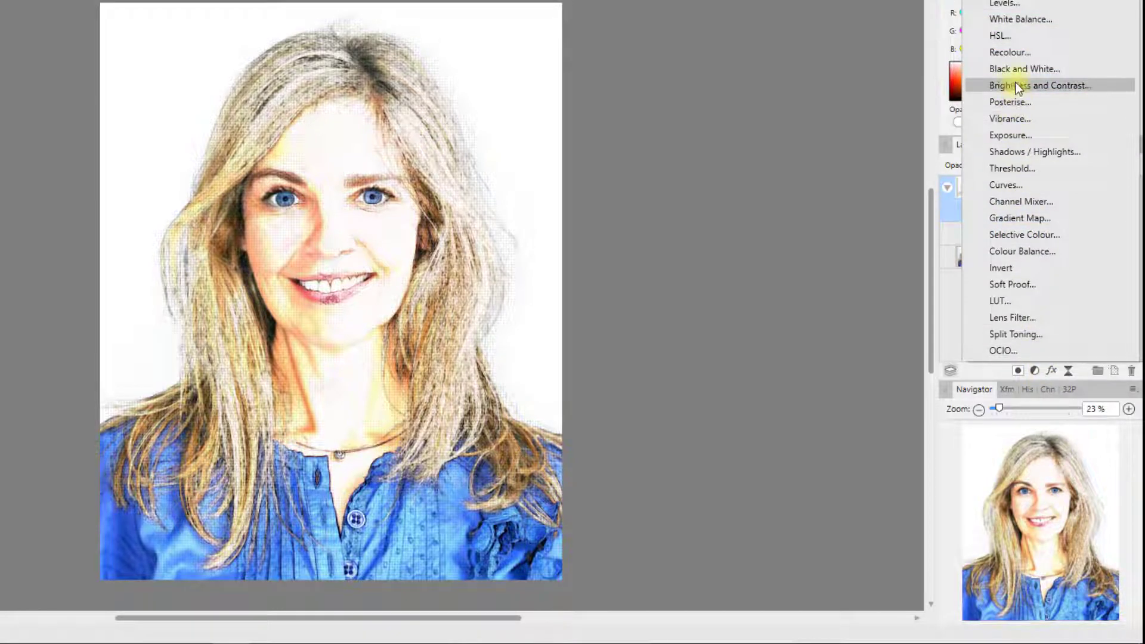
{"action": "left_click", "coordinate": [1014, 67]}
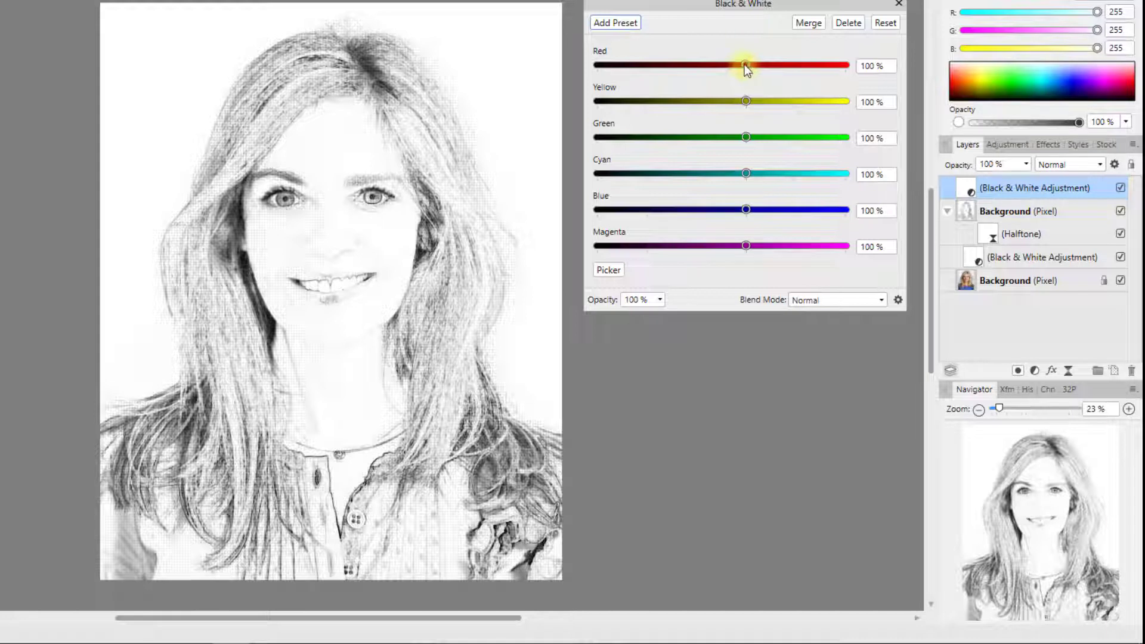
{"action": "left_click_drag", "start_coordinate": [744, 64], "coordinate": [707, 65]}
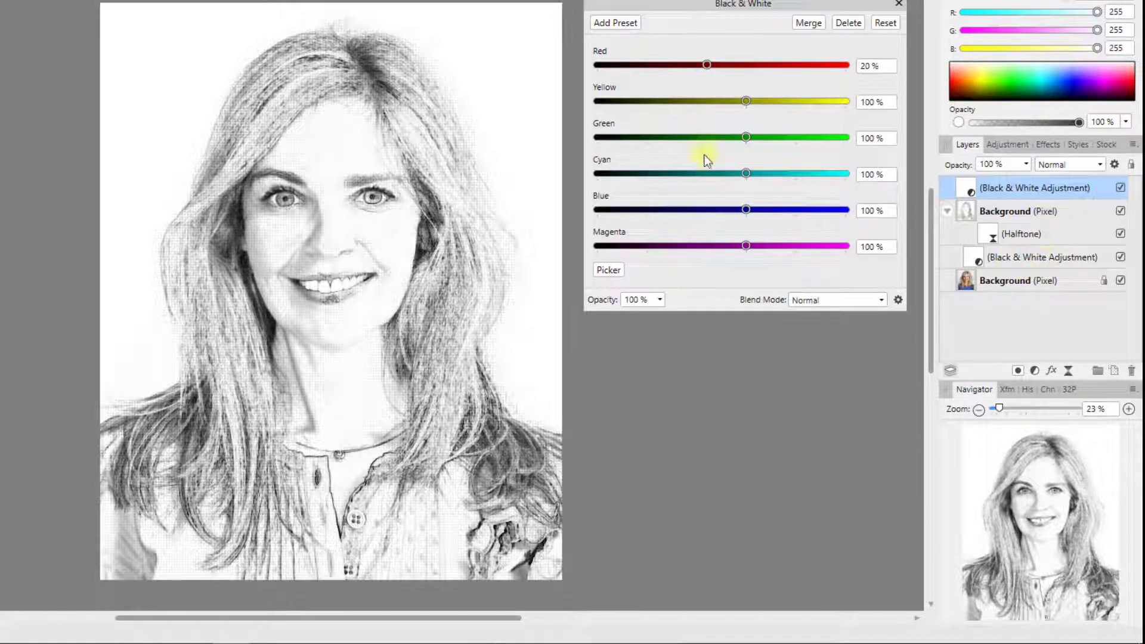
{"action": "left_click_drag", "start_coordinate": [709, 65], "coordinate": [677, 65]}
{"action": "left_click_drag", "start_coordinate": [746, 101], "coordinate": [686, 117]}
{"action": "left_click_drag", "start_coordinate": [757, 141], "coordinate": [693, 214]}
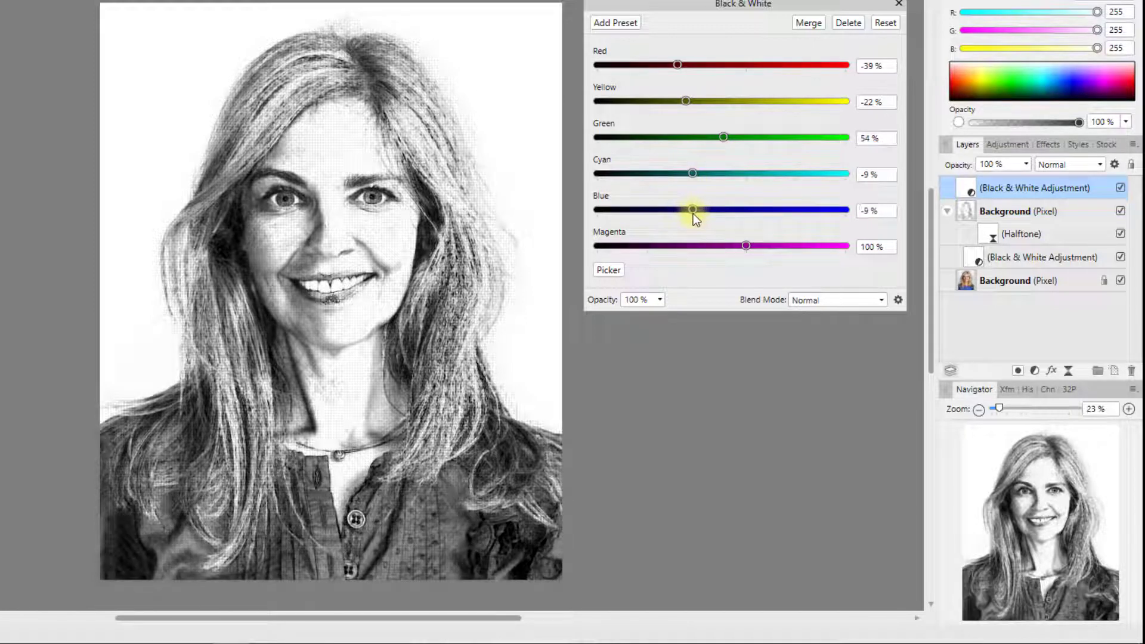
{"action": "left_click_drag", "start_coordinate": [744, 245], "coordinate": [678, 211]}
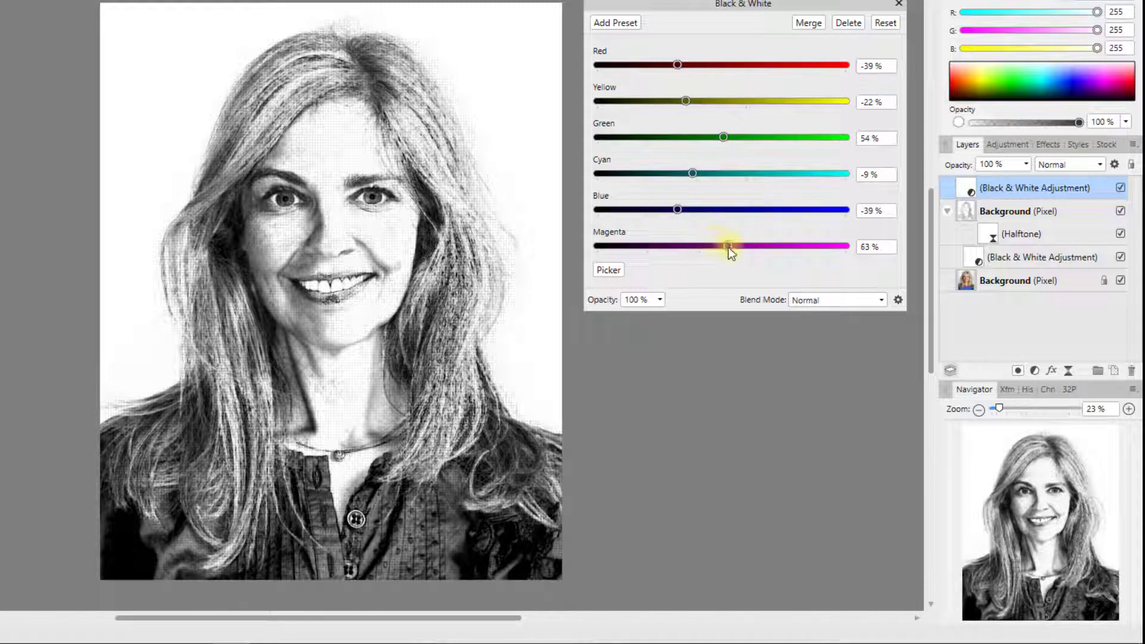
{"action": "left_click_drag", "start_coordinate": [687, 177], "coordinate": [739, 152]}
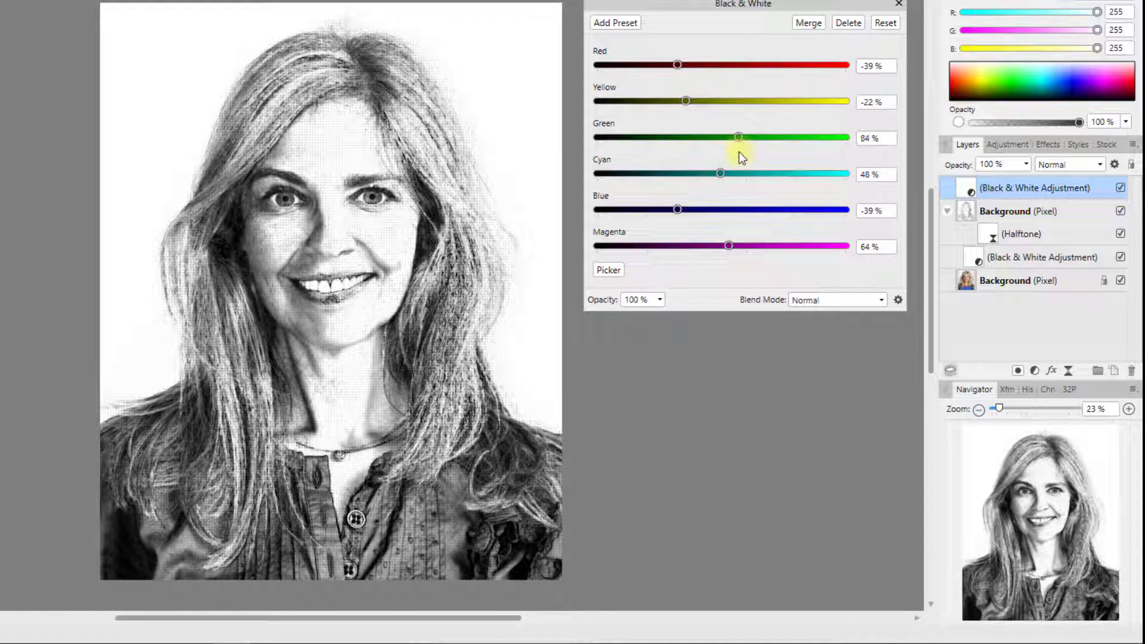
{"action": "left_click_drag", "start_coordinate": [692, 102], "coordinate": [663, 106]}
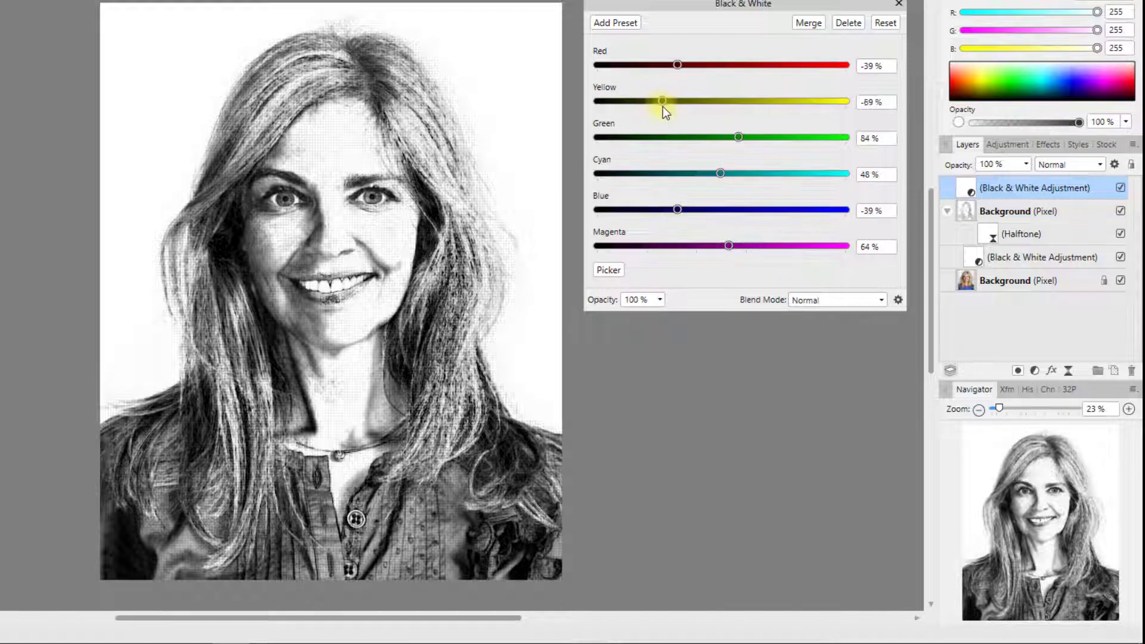
{"action": "left_click_drag", "start_coordinate": [675, 65], "coordinate": [657, 64]}
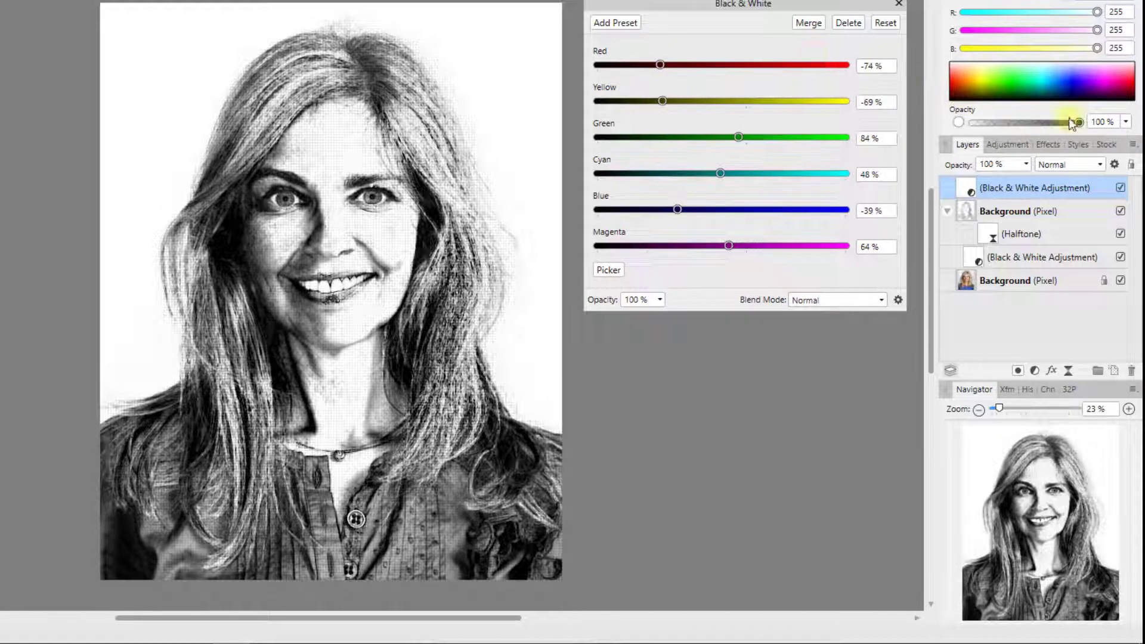
Toggle the Halftone layer off and on to compare its effect, leaving it visible.
{"action": "left_click", "coordinate": [1121, 235]}
{"action": "left_click", "coordinate": [1121, 234]}
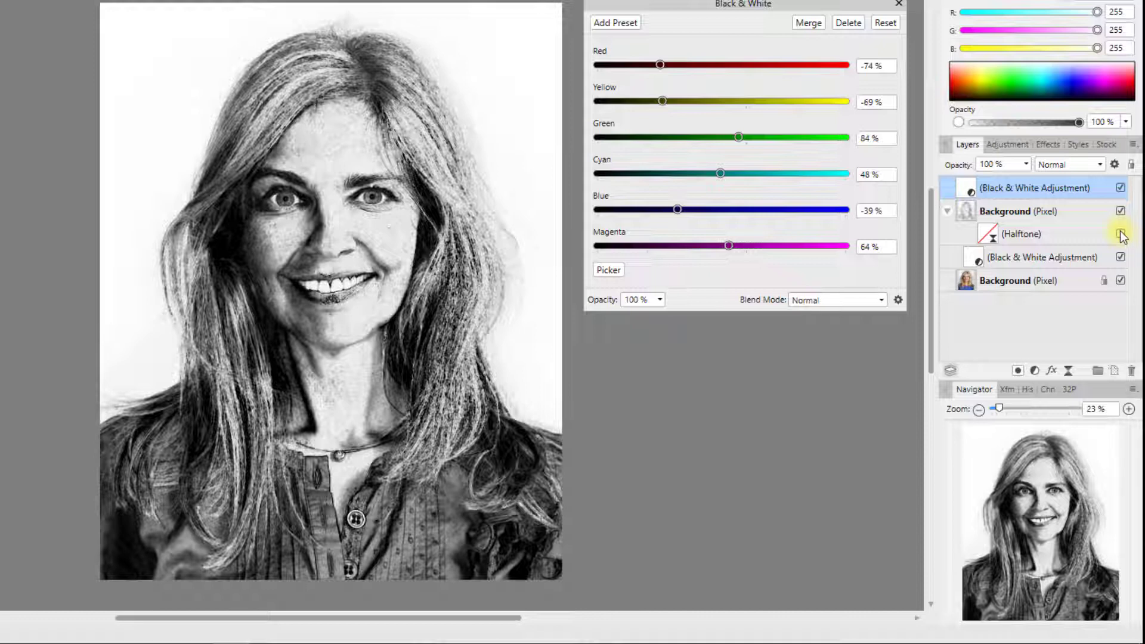
{"action": "left_click", "coordinate": [1121, 235]}
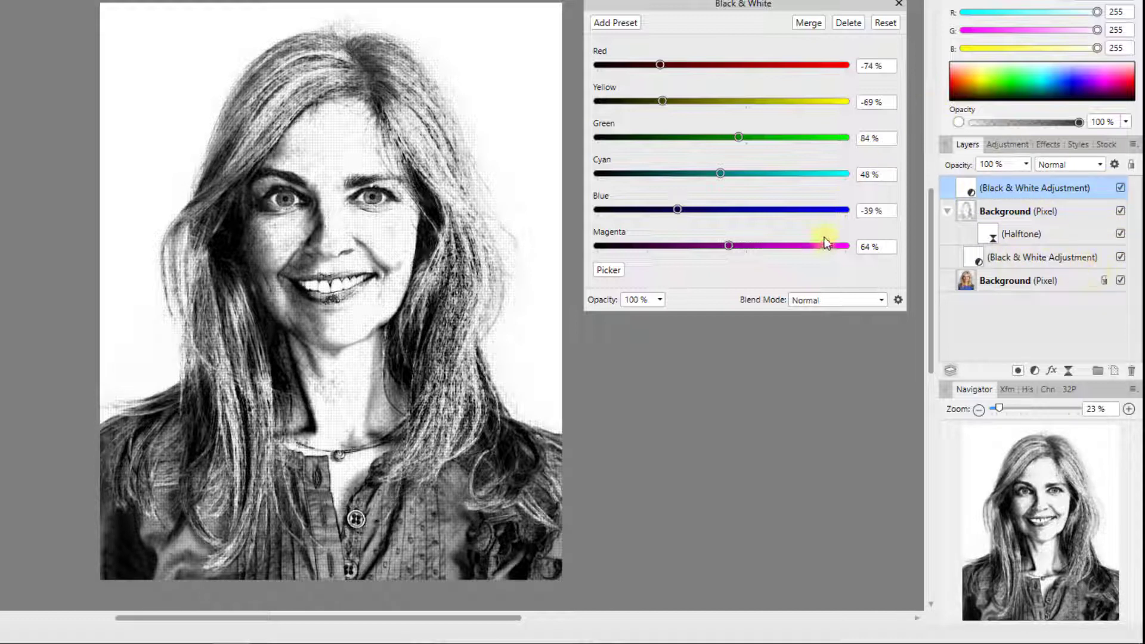
Close the Black & White settings, preview blend modes on the Background edge group, and keep Overlay.
{"action": "left_click", "coordinate": [898, 6]}
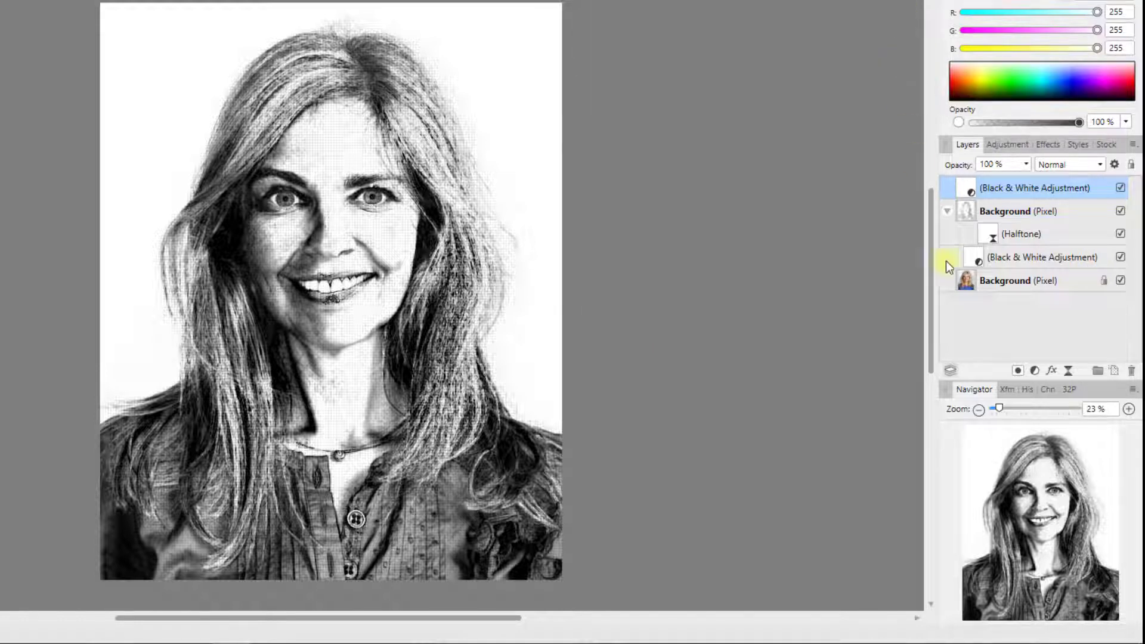
{"action": "left_click", "coordinate": [995, 214]}
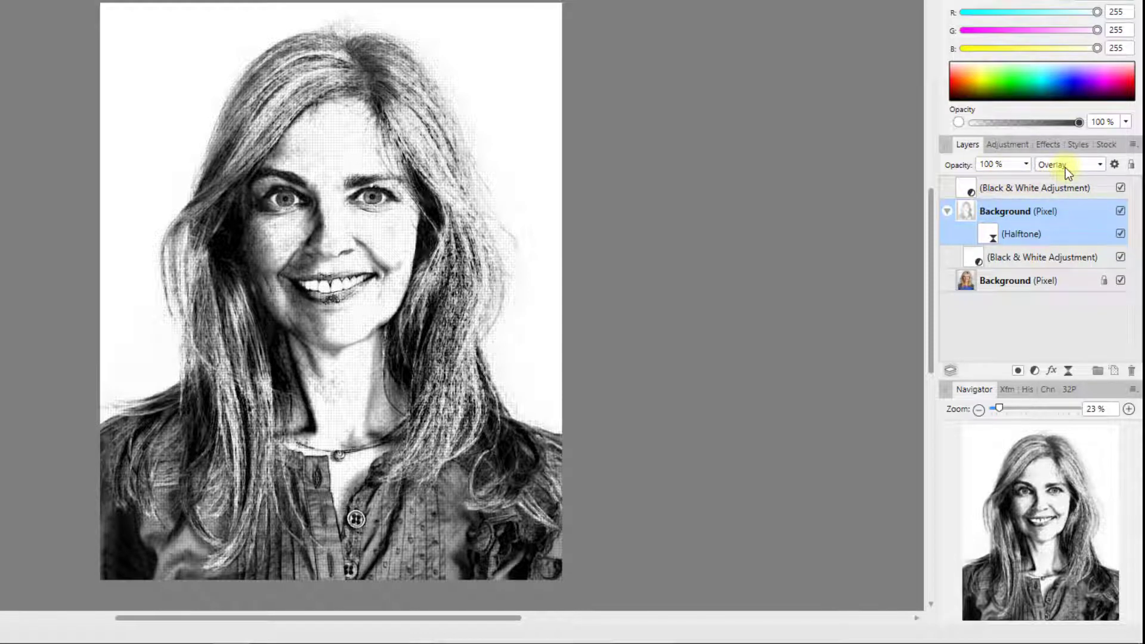
{"action": "left_click", "coordinate": [1100, 166]}
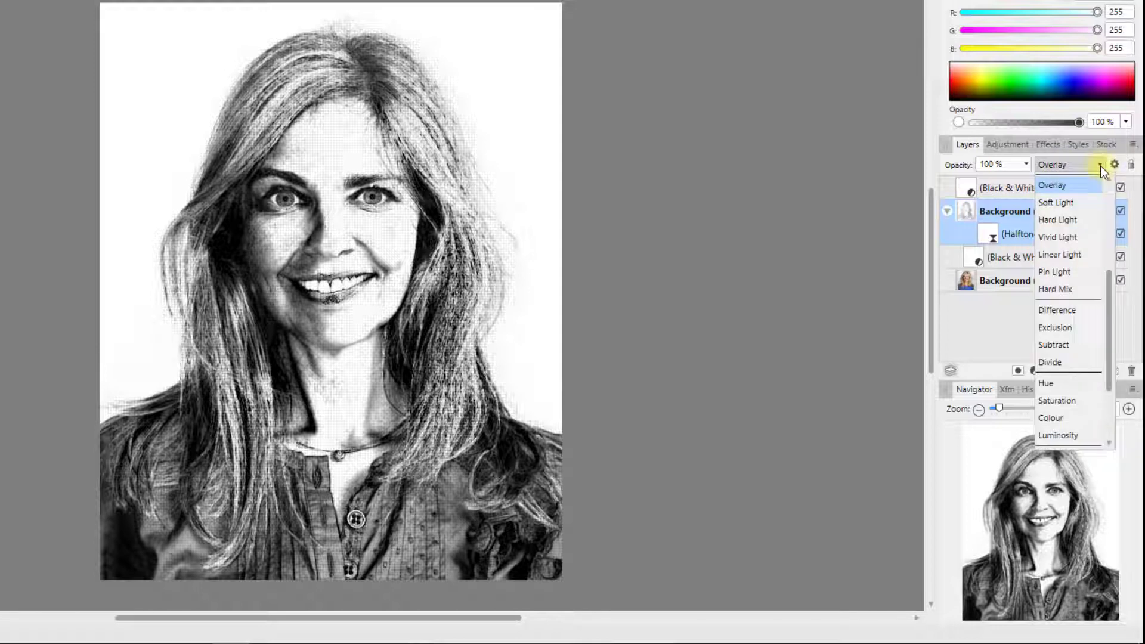
{"action": "scroll", "coordinate": [1067, 229], "scroll_direction": "up", "scroll_amount": 2}
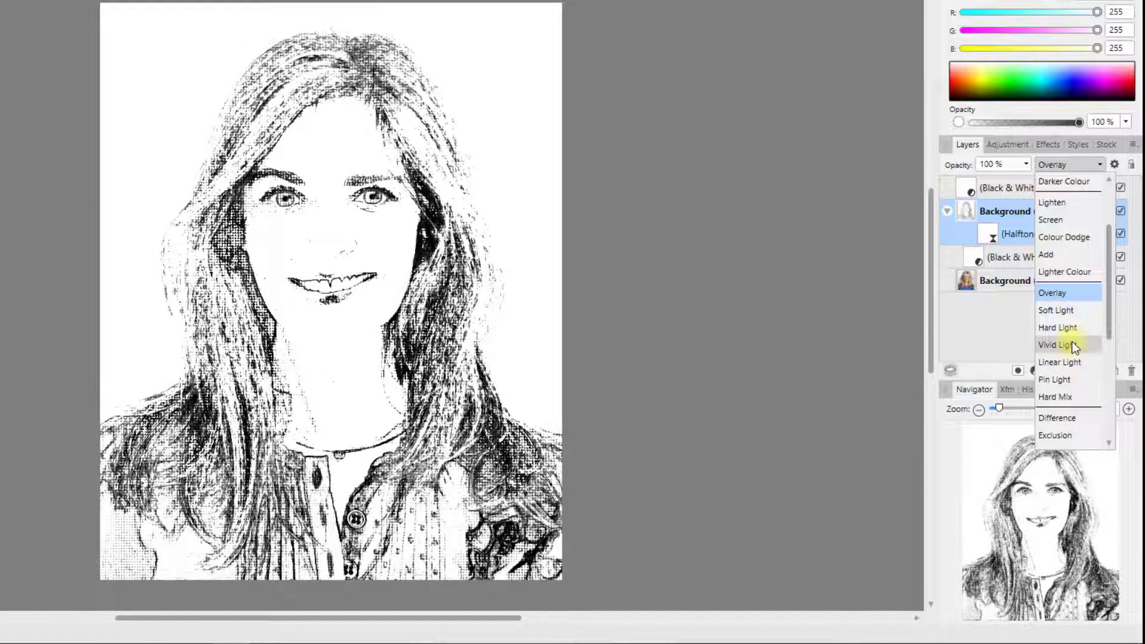
{"action": "scroll", "coordinate": [1072, 363], "scroll_direction": "down", "scroll_amount": 1}
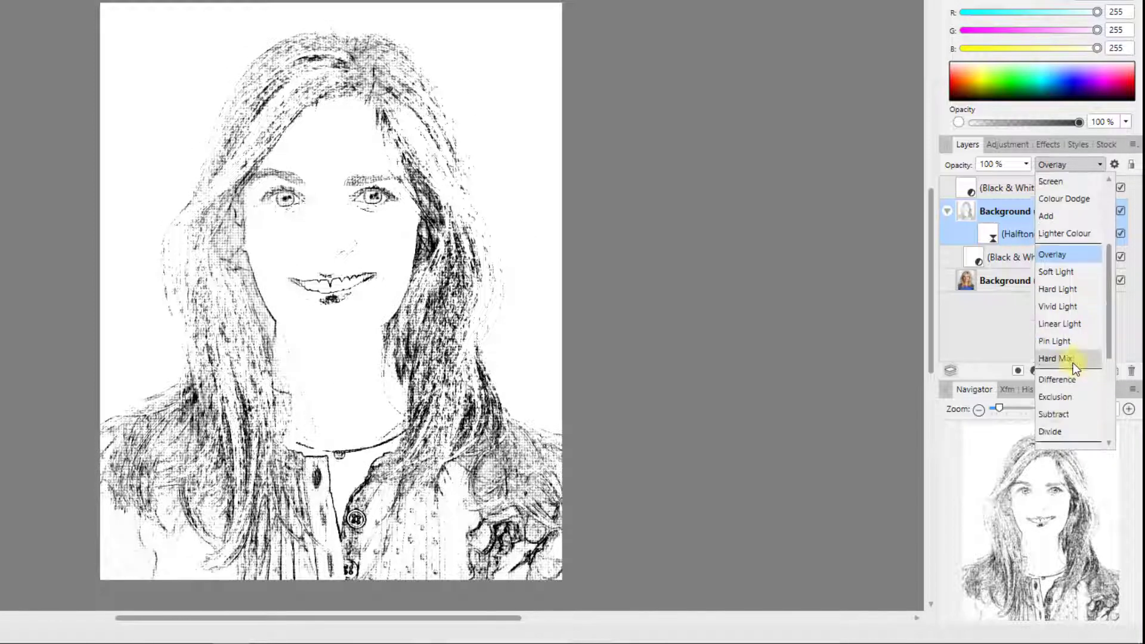
{"action": "scroll", "coordinate": [1072, 363], "scroll_direction": "down", "scroll_amount": 1}
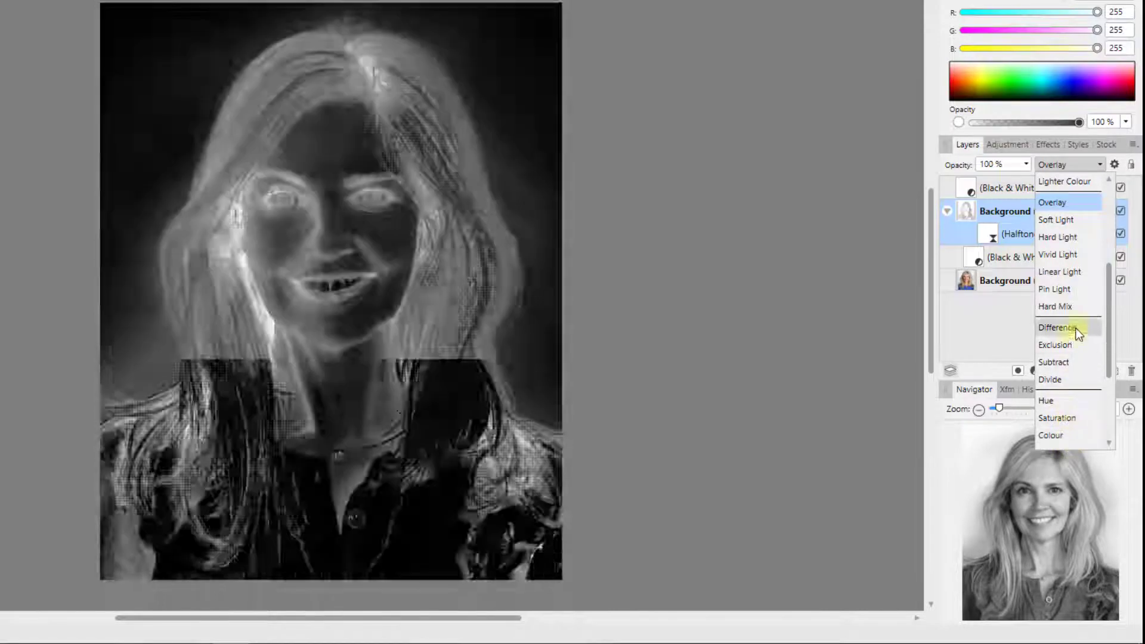
{"action": "scroll", "coordinate": [1076, 328], "scroll_direction": "up", "scroll_amount": 5}
{"action": "scroll", "coordinate": [1072, 303], "scroll_direction": "down", "scroll_amount": 2}
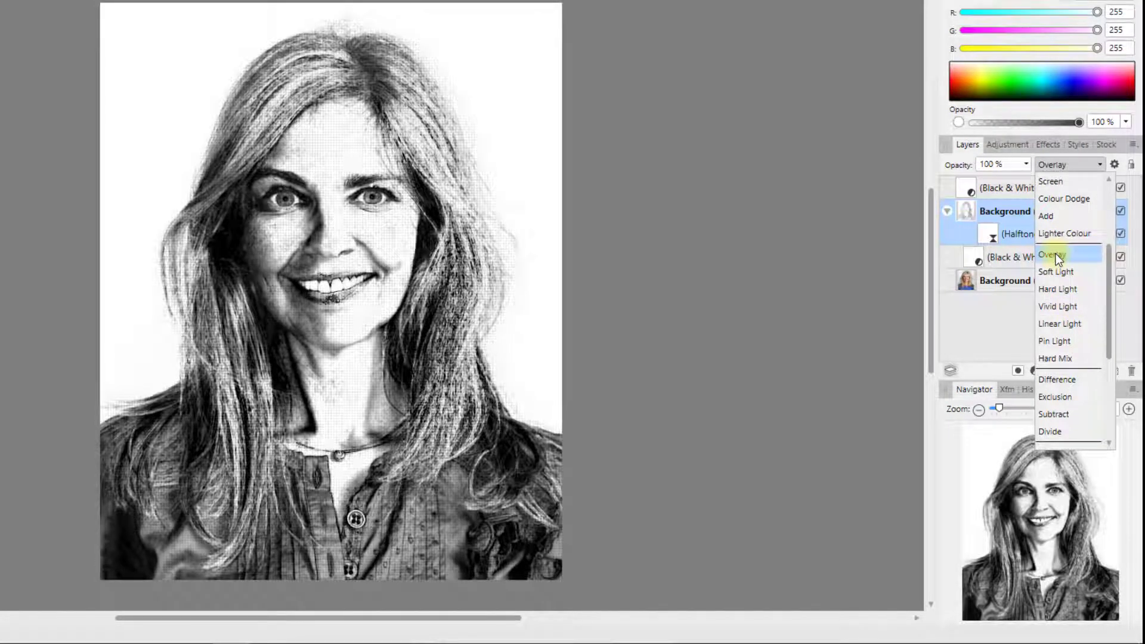
{"action": "left_click", "coordinate": [1055, 253]}
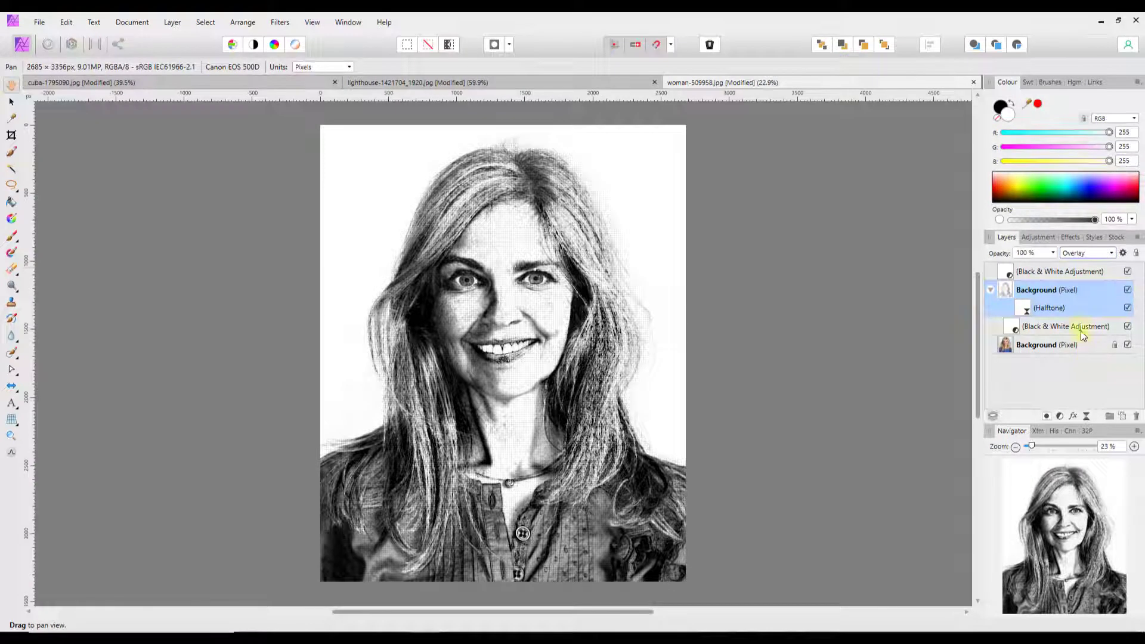
Turn off the top Black & White adjustment layer's visibility.
{"action": "left_click", "coordinate": [1127, 271]}
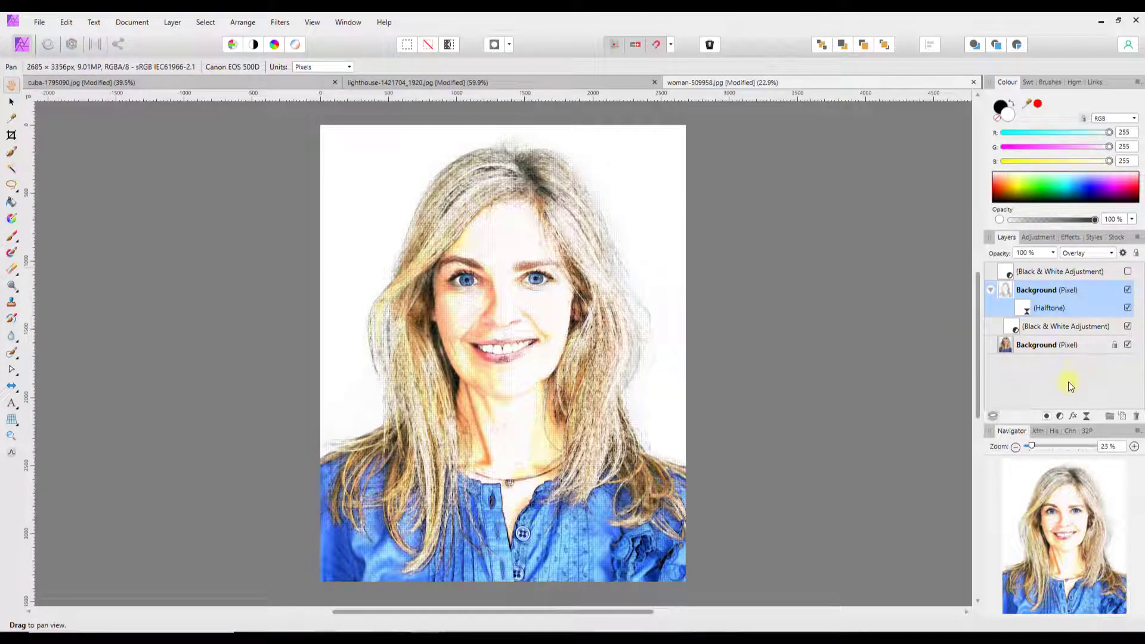